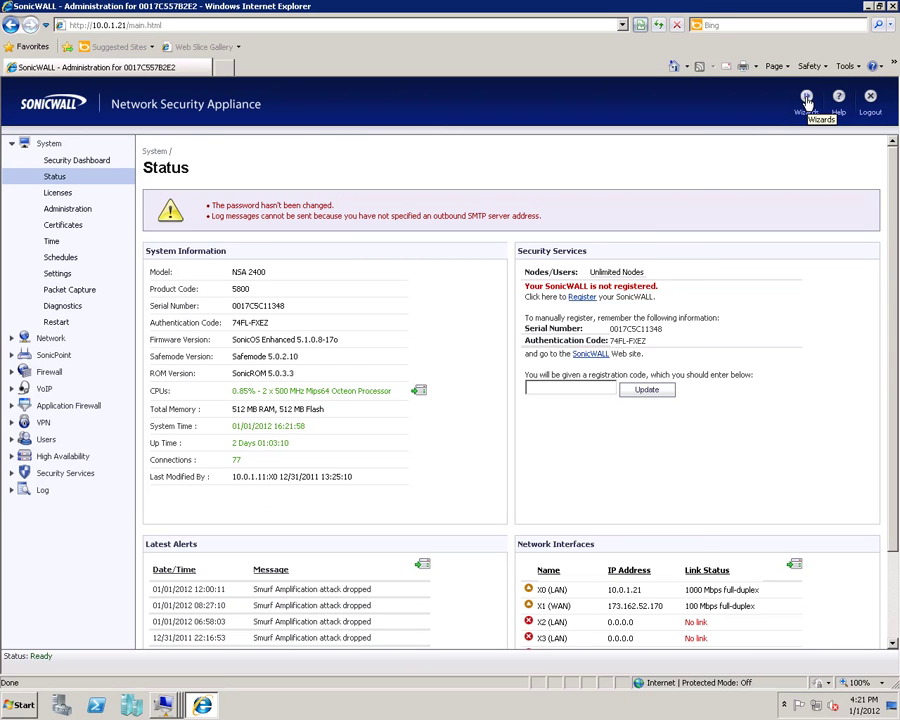
# Start the Public Server Wizard with server type Other and Any services.
pyautogui.click(807, 97)
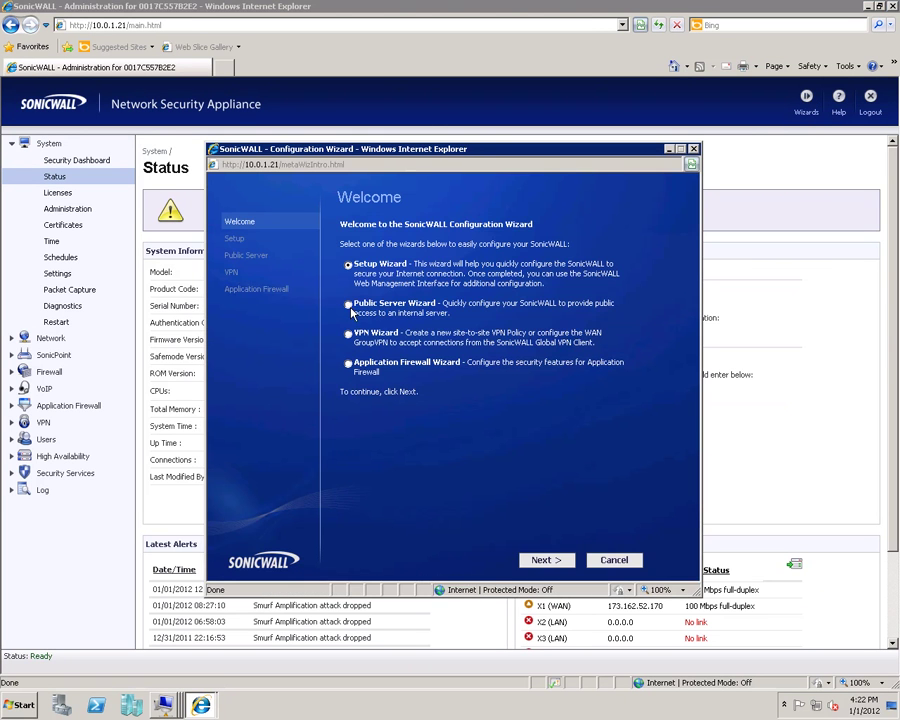
pyautogui.click(349, 305)
pyautogui.click(546, 560)
pyautogui.click(548, 344)
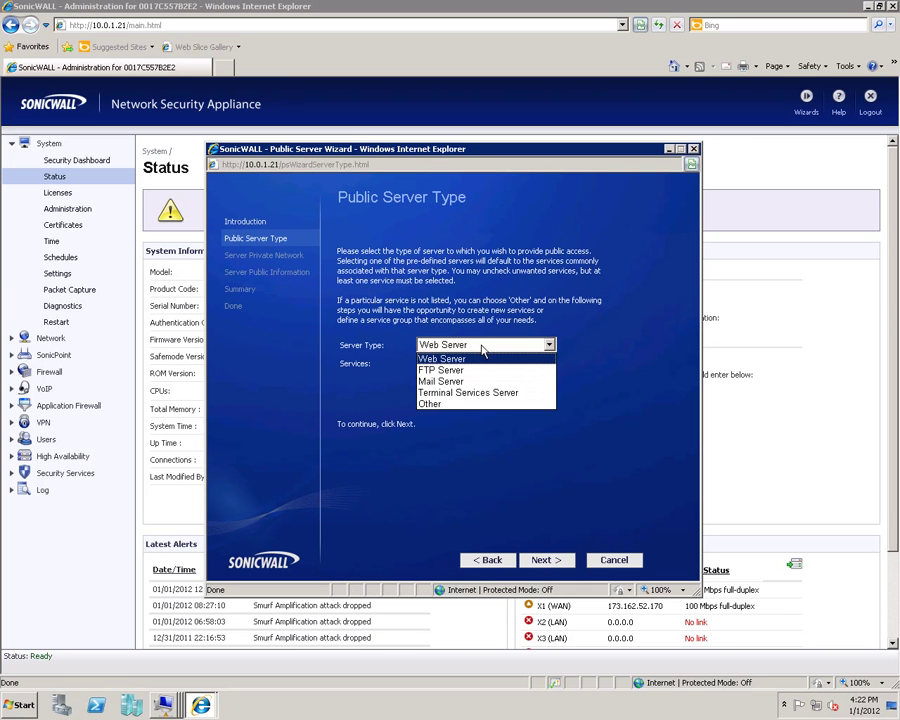
pyautogui.click(447, 404)
pyautogui.click(455, 366)
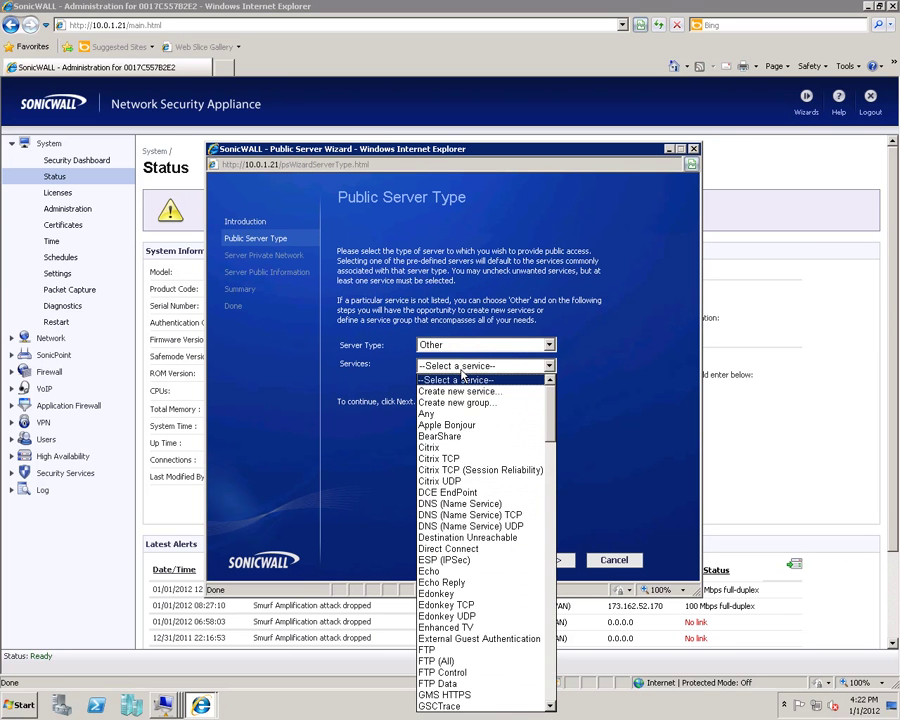
pyautogui.click(443, 413)
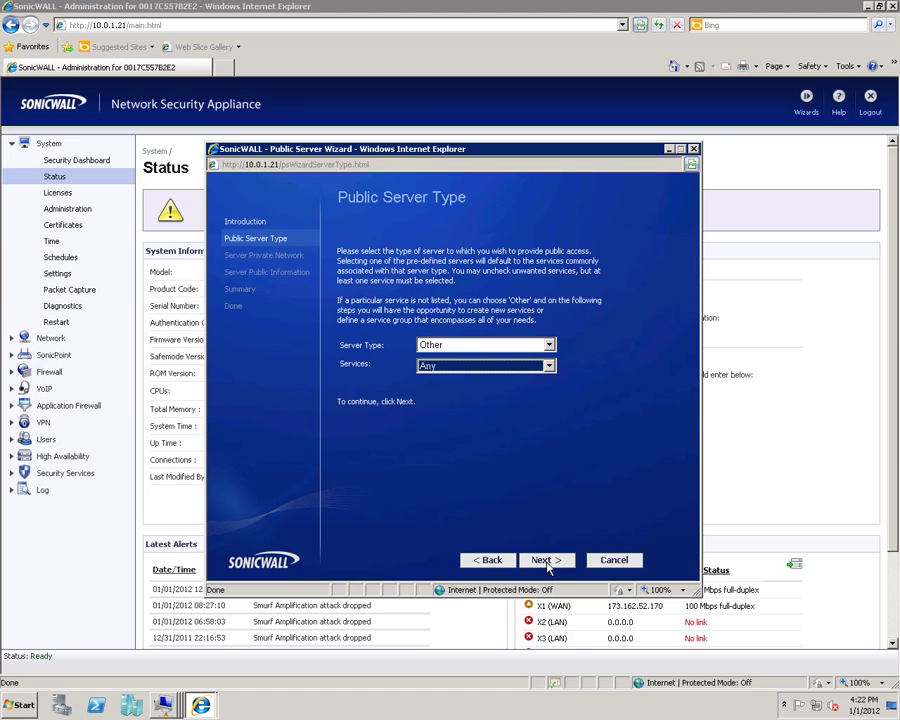
# Apply publishing 10.0.1.203 at 173.162.52.172 and close the wizard.
pyautogui.click(546, 560)
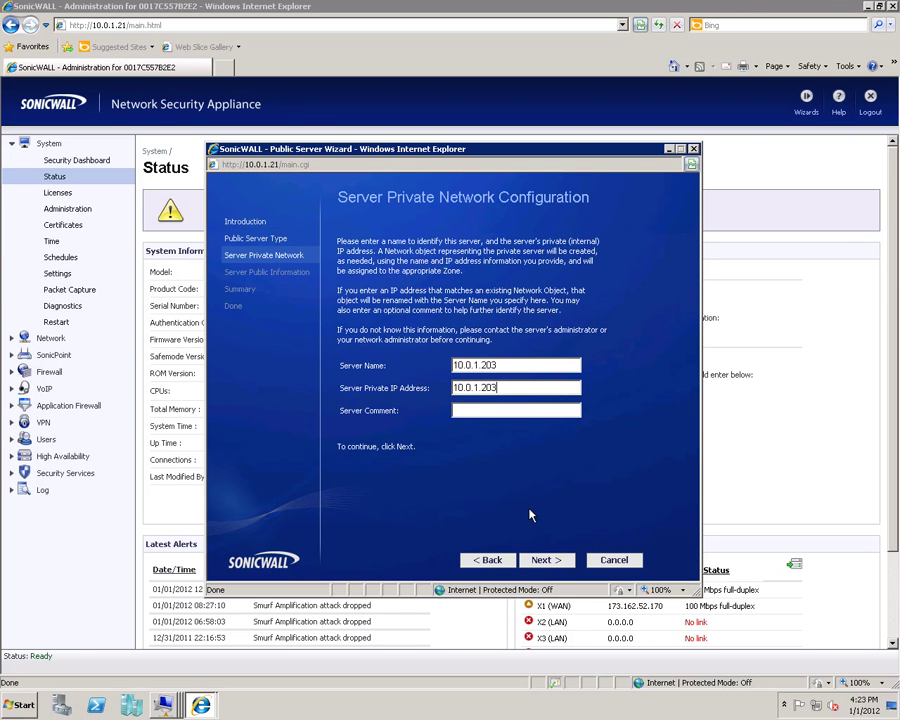
pyautogui.click(543, 561)
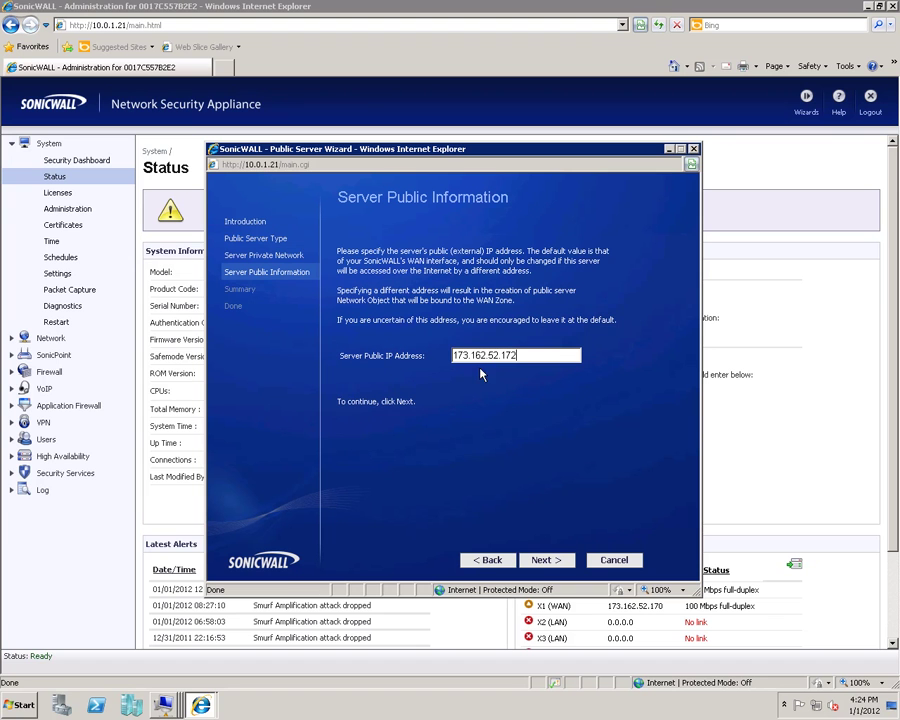
pyautogui.click(547, 562)
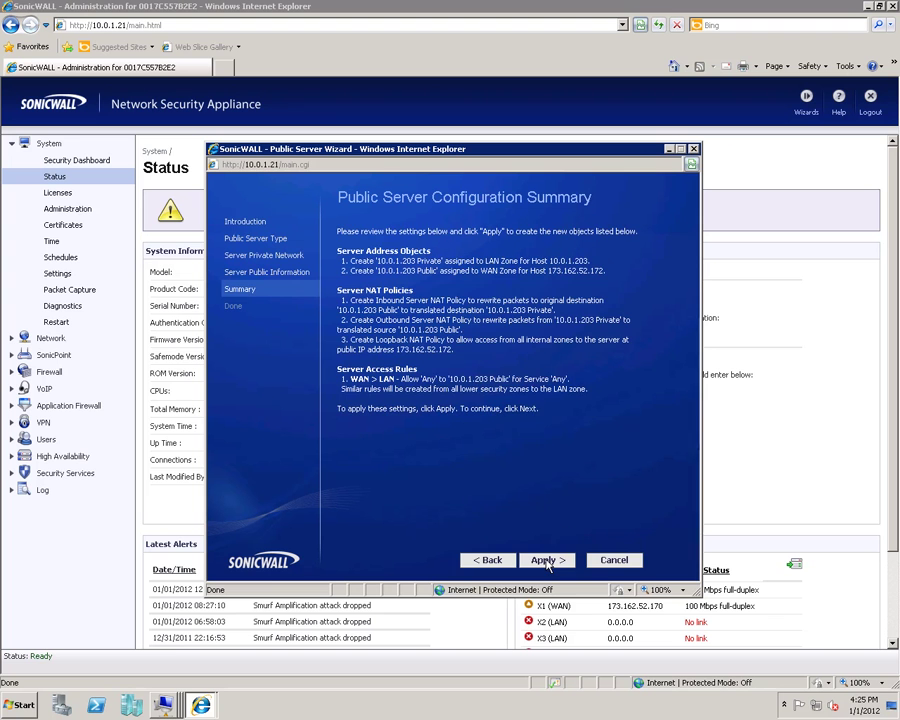
pyautogui.click(545, 560)
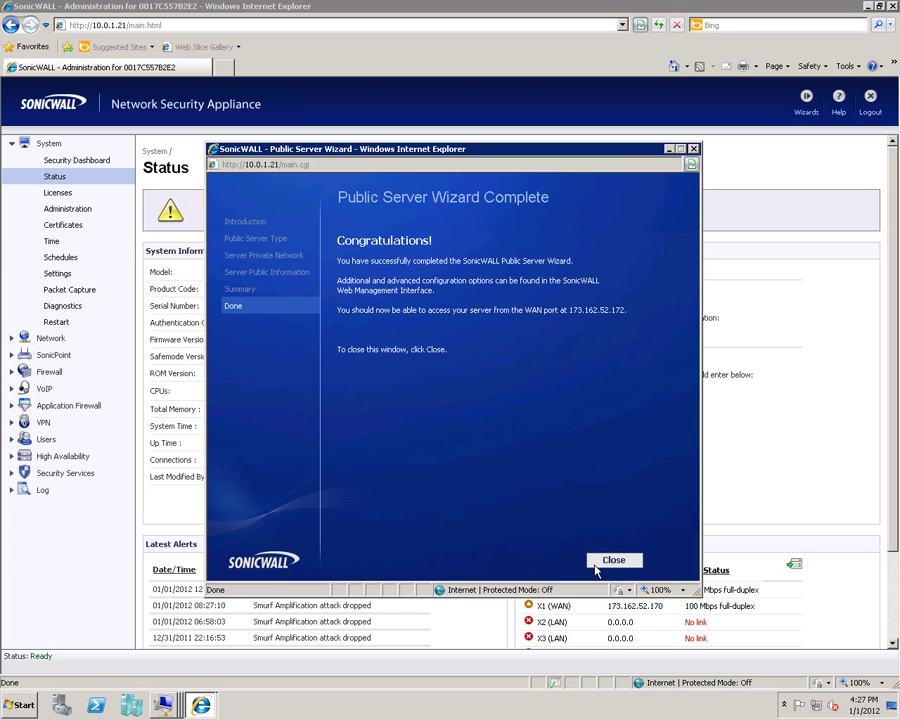
pyautogui.click(614, 561)
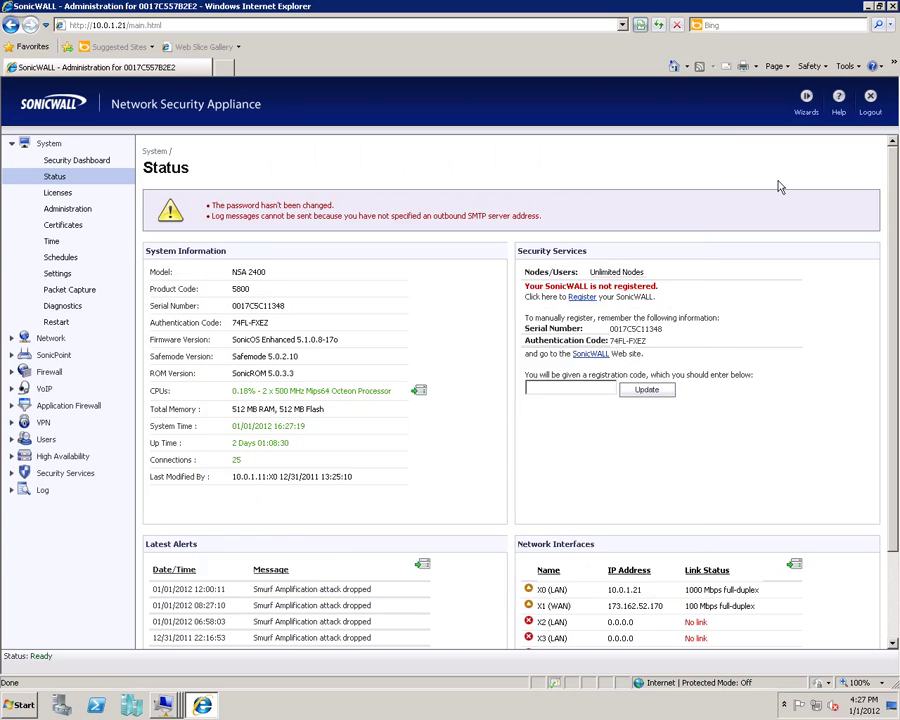
# Rerun the Public Server Wizard with Any services for 10.0.1.214, reaching public address 173.162.52.173.
pyautogui.click(807, 104)
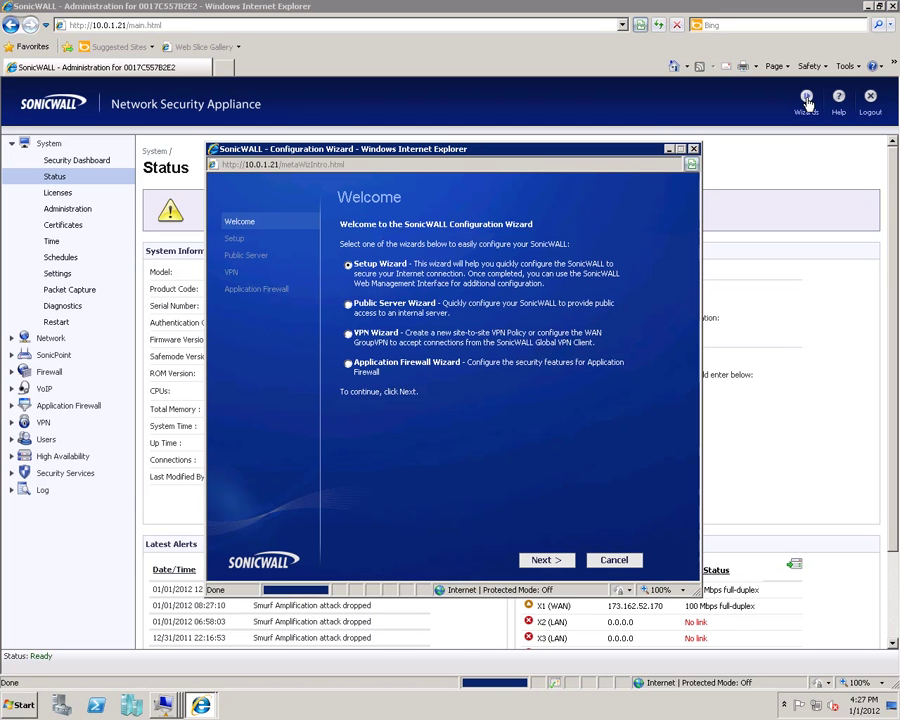
pyautogui.click(348, 305)
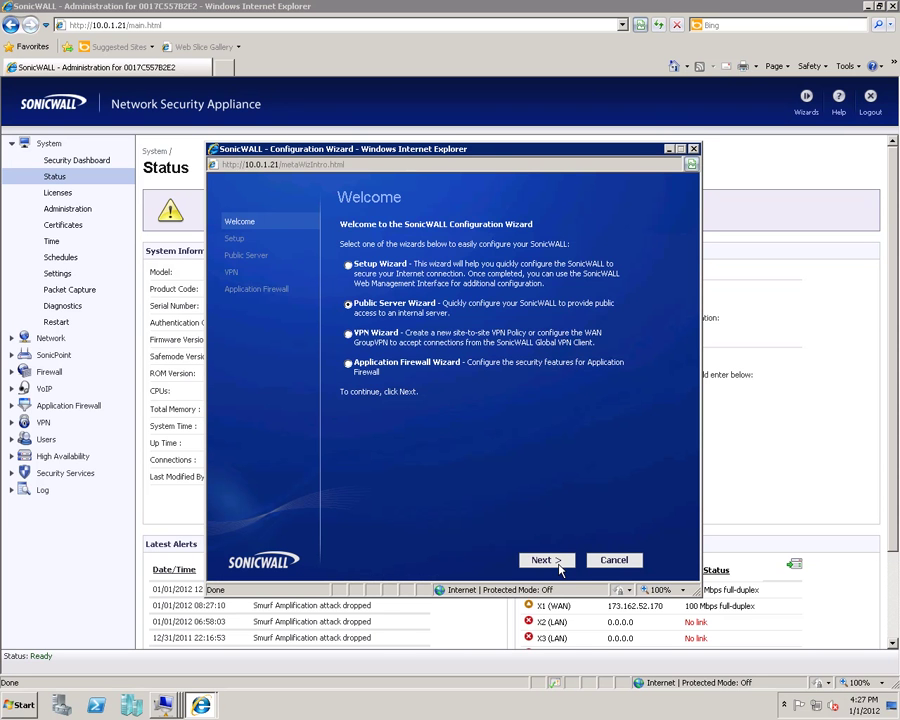
pyautogui.click(559, 570)
pyautogui.click(468, 366)
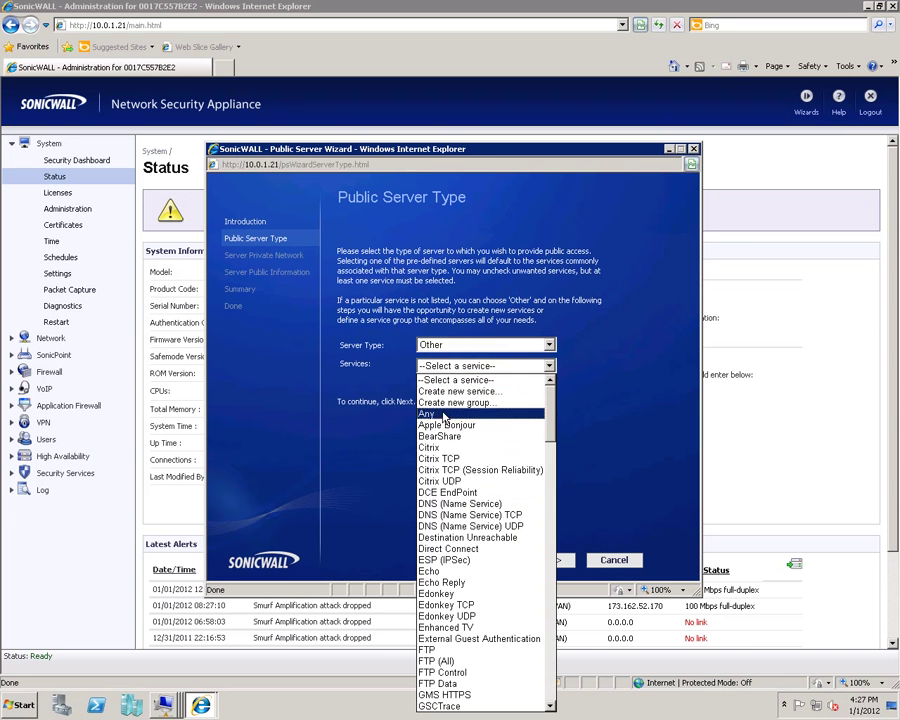
pyautogui.click(444, 415)
pyautogui.click(543, 563)
pyautogui.write('10.0.1.214')
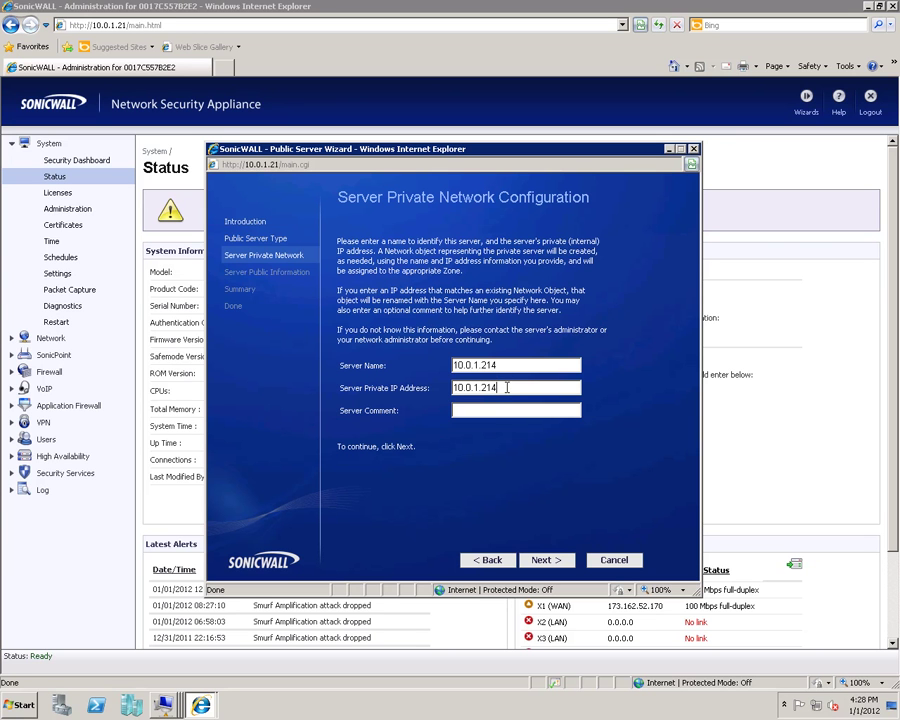
pyautogui.click(538, 559)
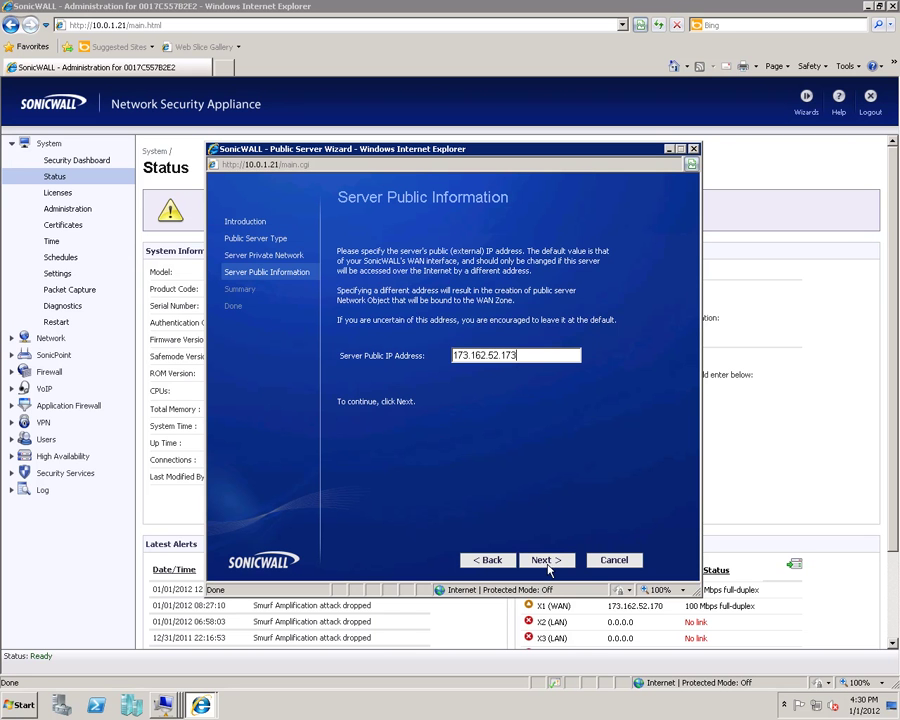
# Apply the 10.0.1.214 to 173.162.52.173 publication from the summary and close the wizard.
pyautogui.click(548, 565)
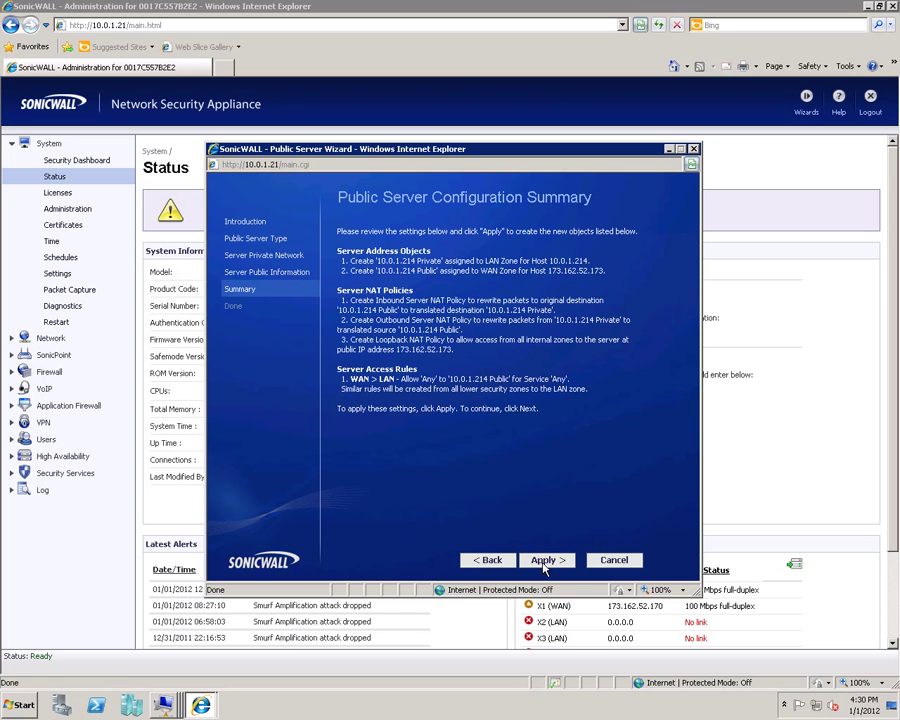
pyautogui.click(546, 562)
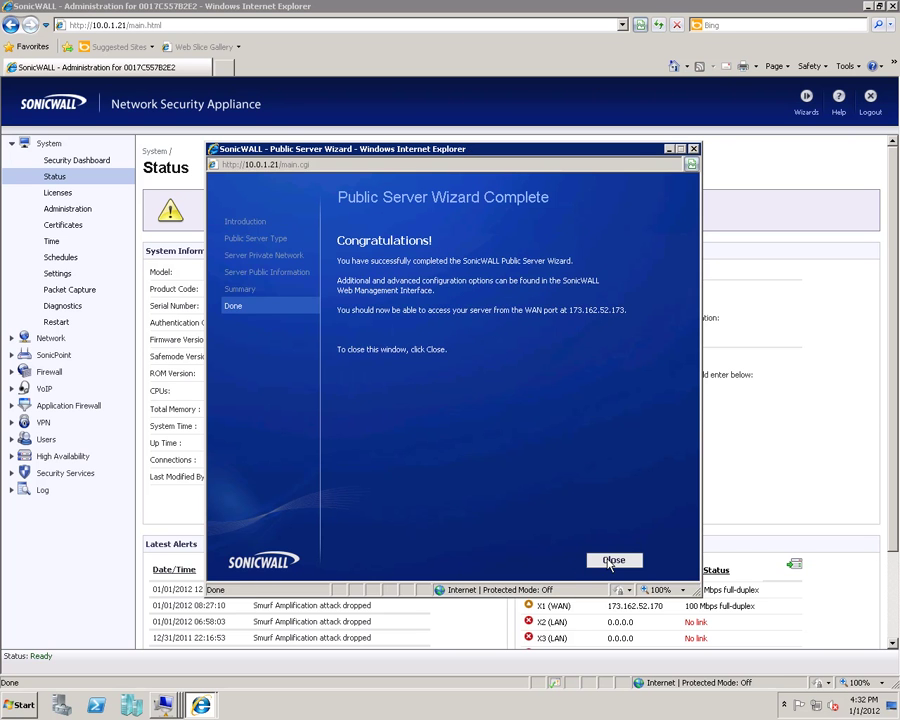
pyautogui.click(612, 562)
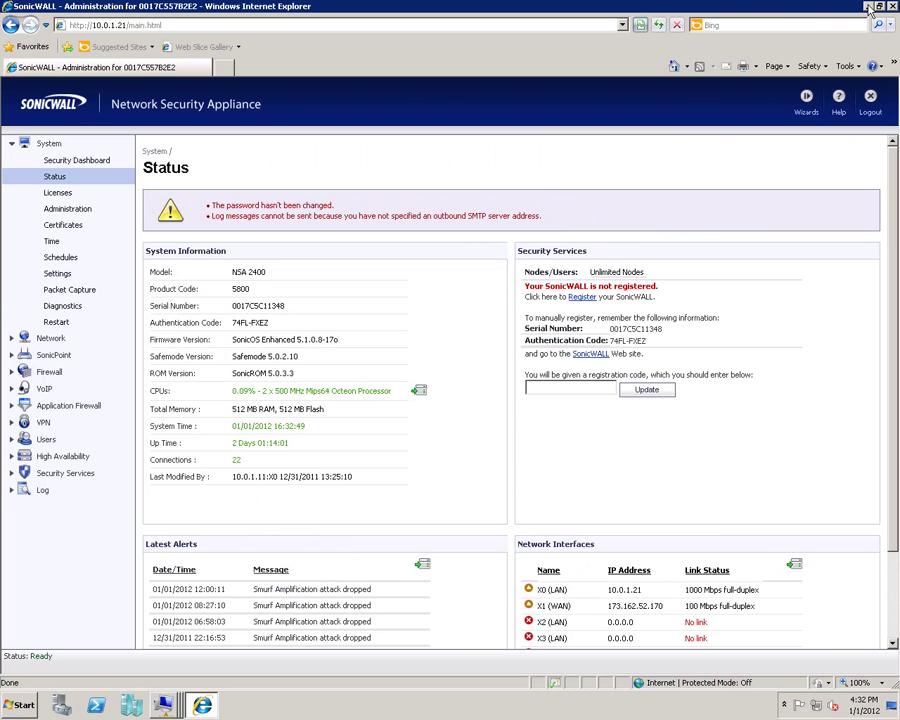
# Launch Lync Server Topology Builder on the virtual machine.
pyautogui.click(867, 7)
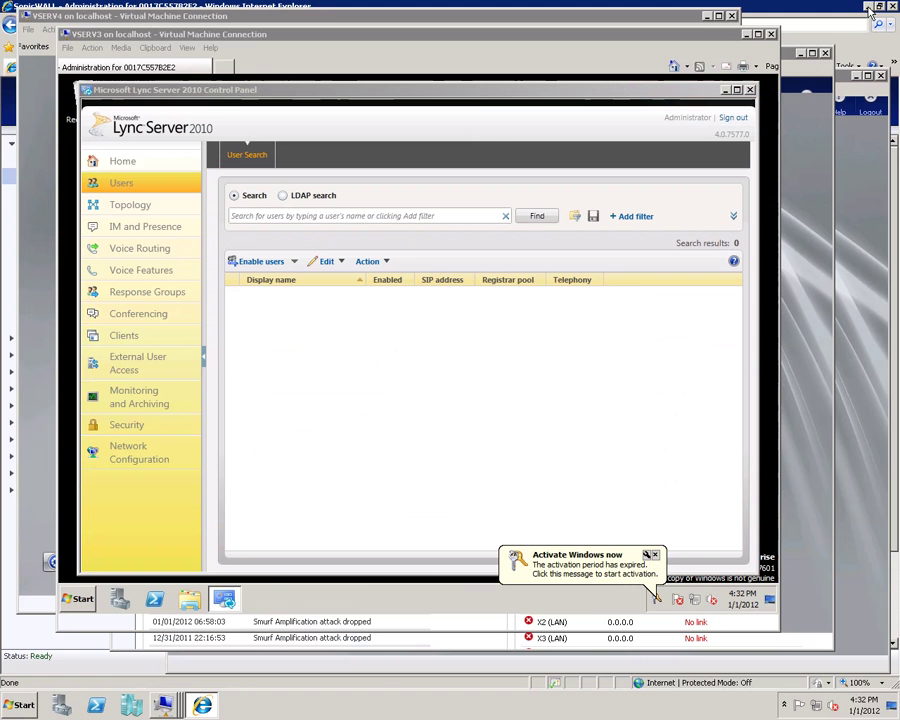
pyautogui.click(88, 604)
pyautogui.write('top')
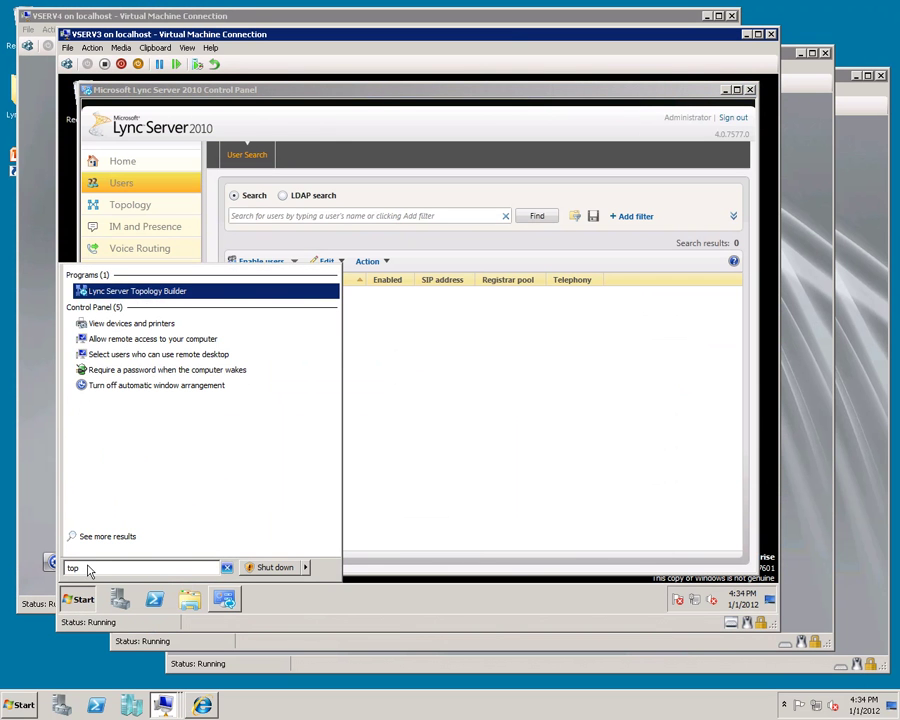
pyautogui.click(147, 293)
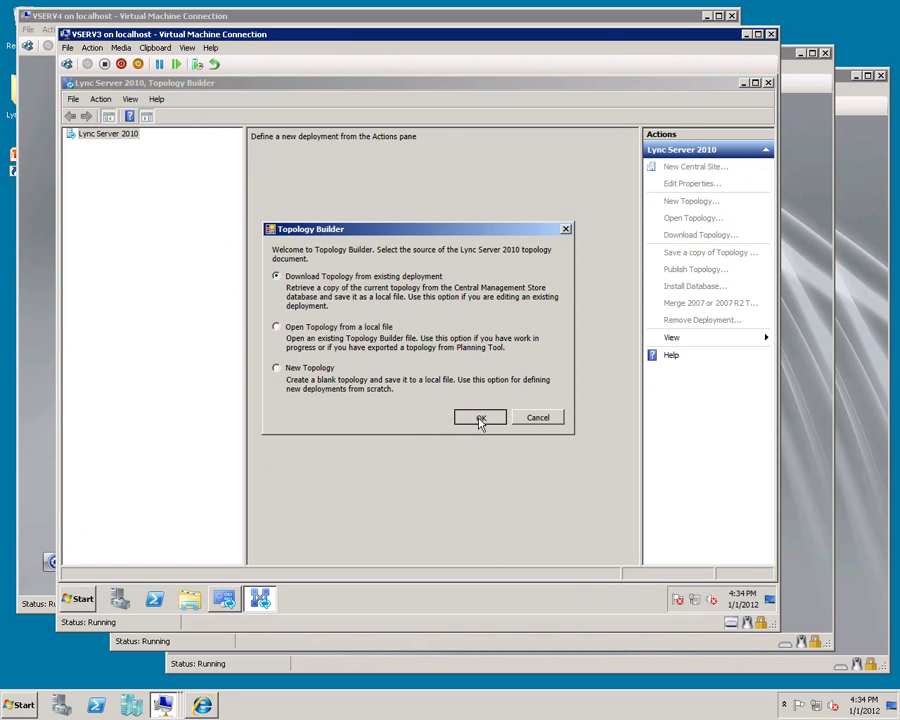
# Download the existing deployment's topology over topology.tbxml and expand FirstSite.
pyautogui.click(480, 419)
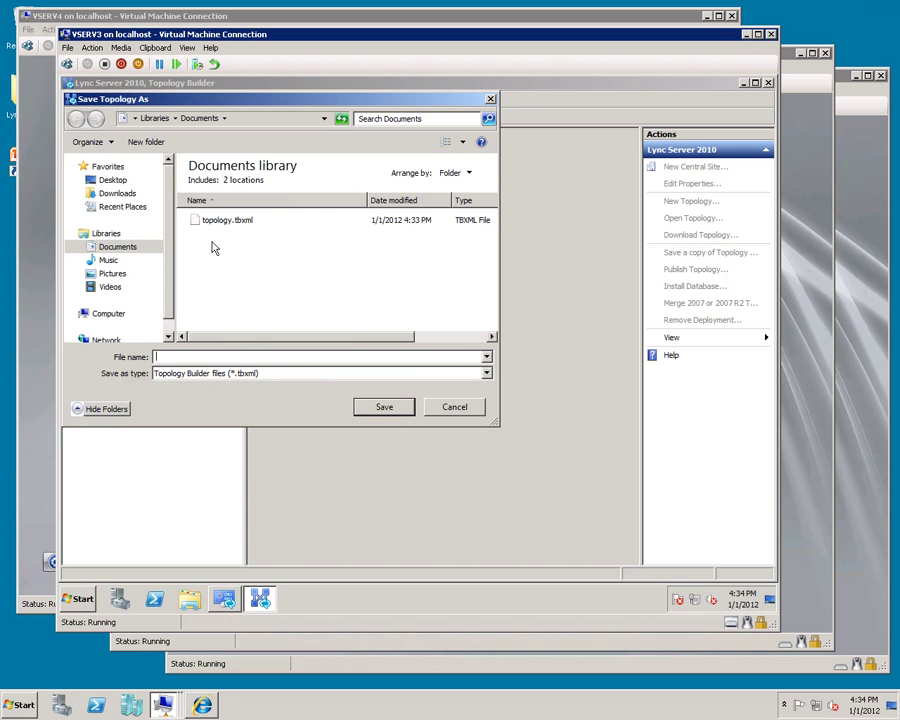
pyautogui.click(213, 222)
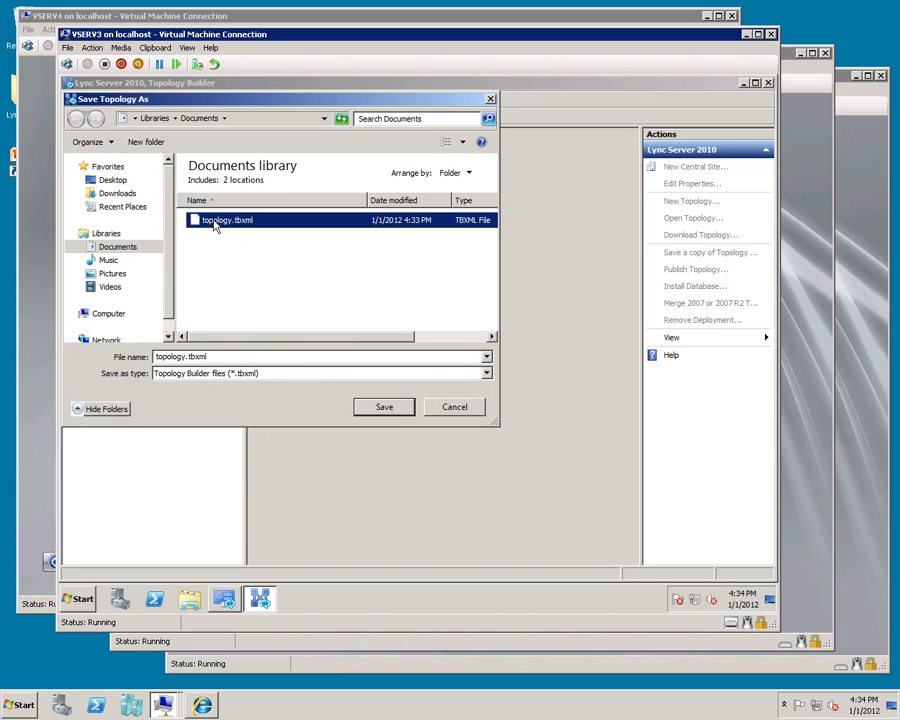
pyautogui.click(391, 411)
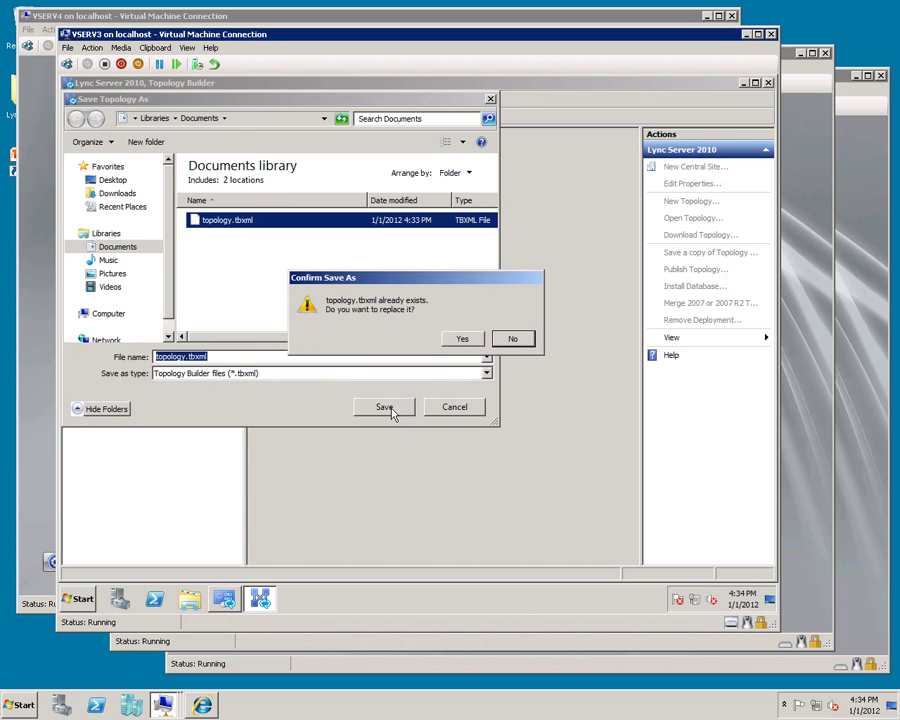
pyautogui.click(466, 339)
pyautogui.click(70, 145)
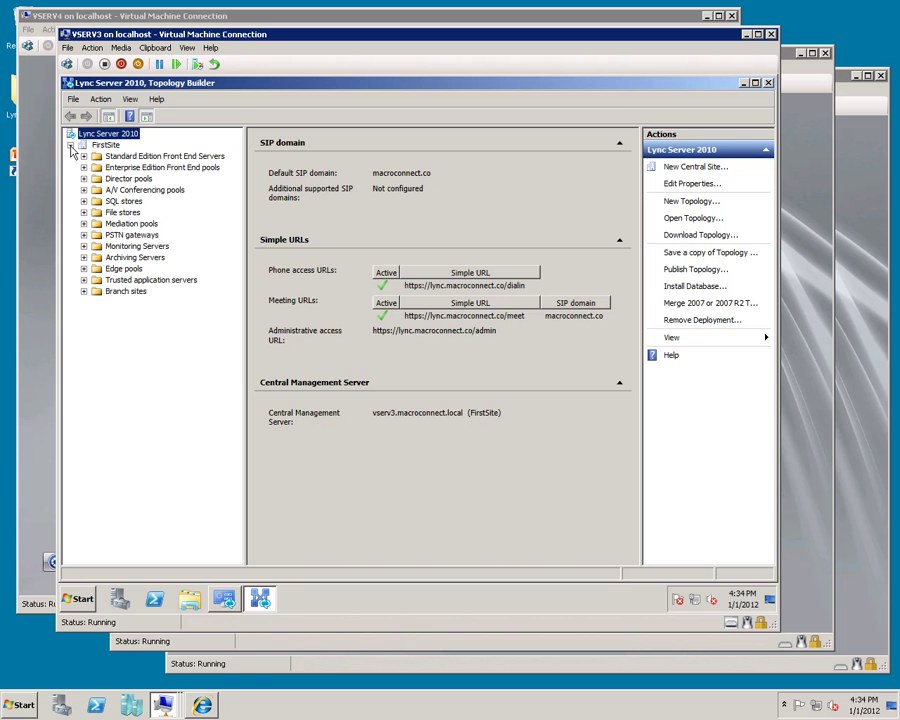
# Set the vserv3.macroconnect.local mediation server's TCP listening port from 5068 to 5060.
pyautogui.click(84, 224)
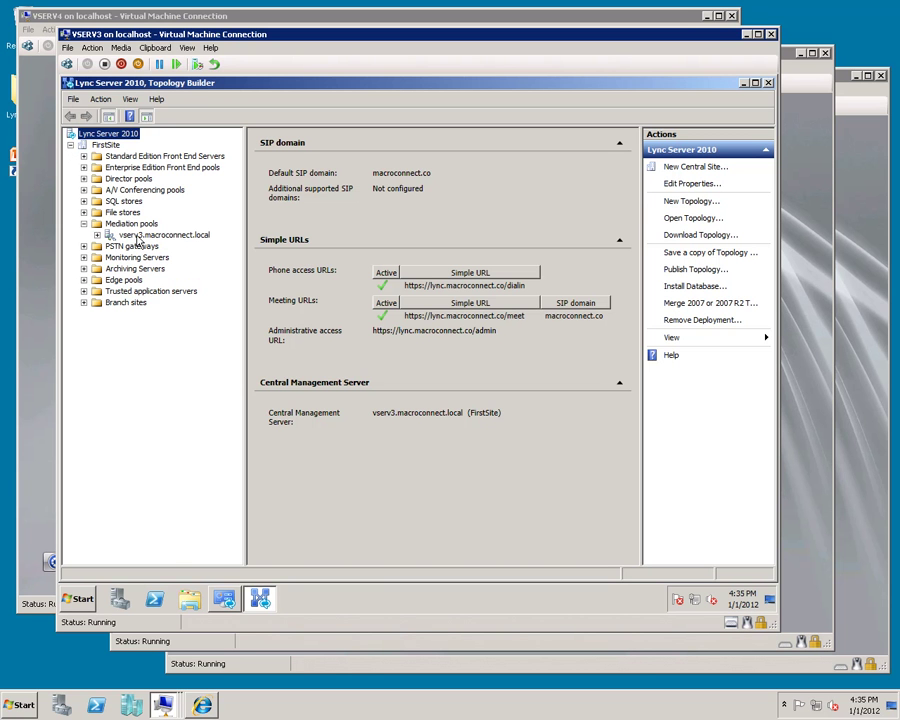
pyautogui.click(139, 236)
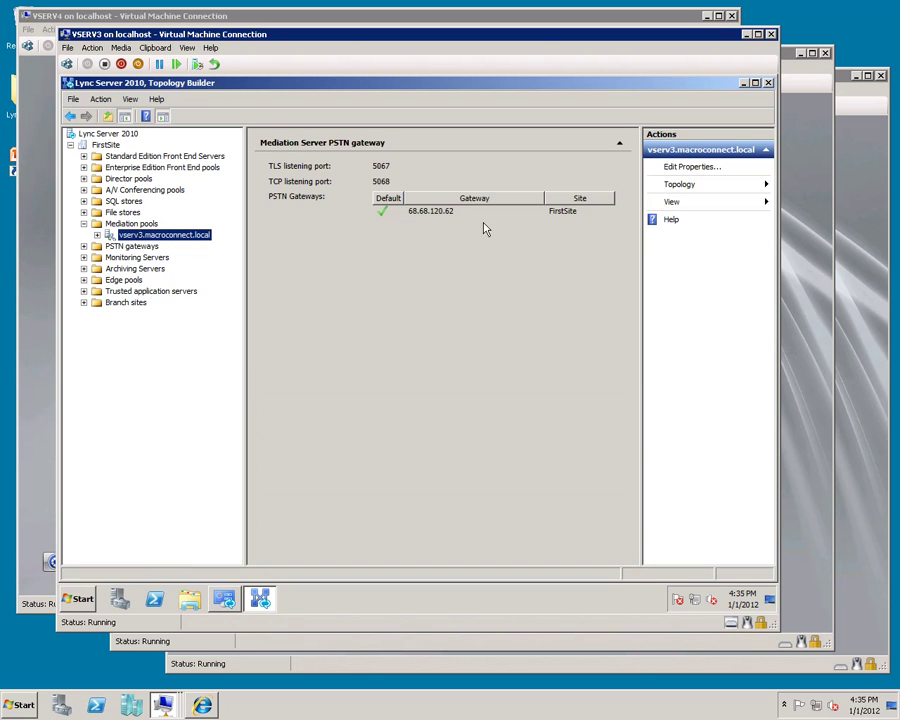
pyautogui.click(682, 167)
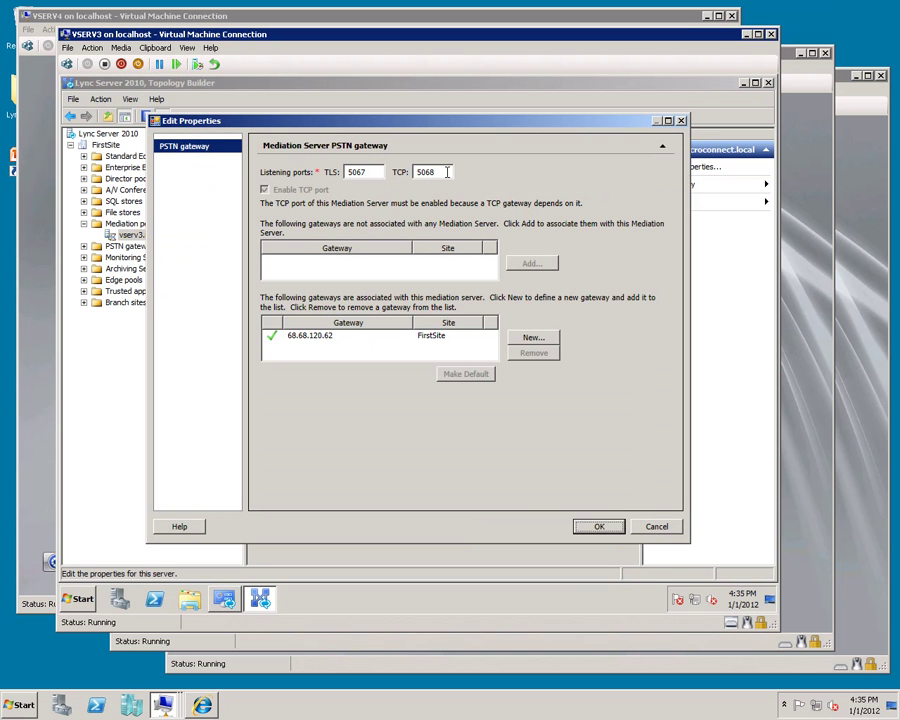
pyautogui.click(447, 172)
pyautogui.press('BackSpace')
pyautogui.write('0')
# Confirm the 5060 TCP port and close the mediation server properties.
pyautogui.click(597, 525)
pyautogui.click(599, 526)
pyautogui.click(105, 134)
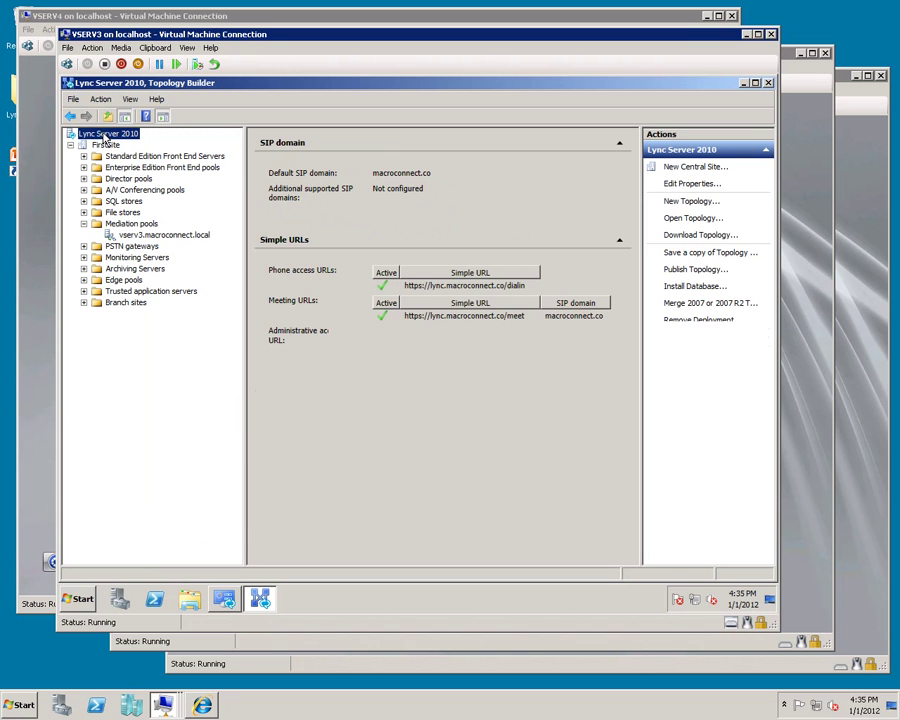
# Publish the topology, review the next-steps to-do list, and finish the wizard.
pyautogui.click(689, 270)
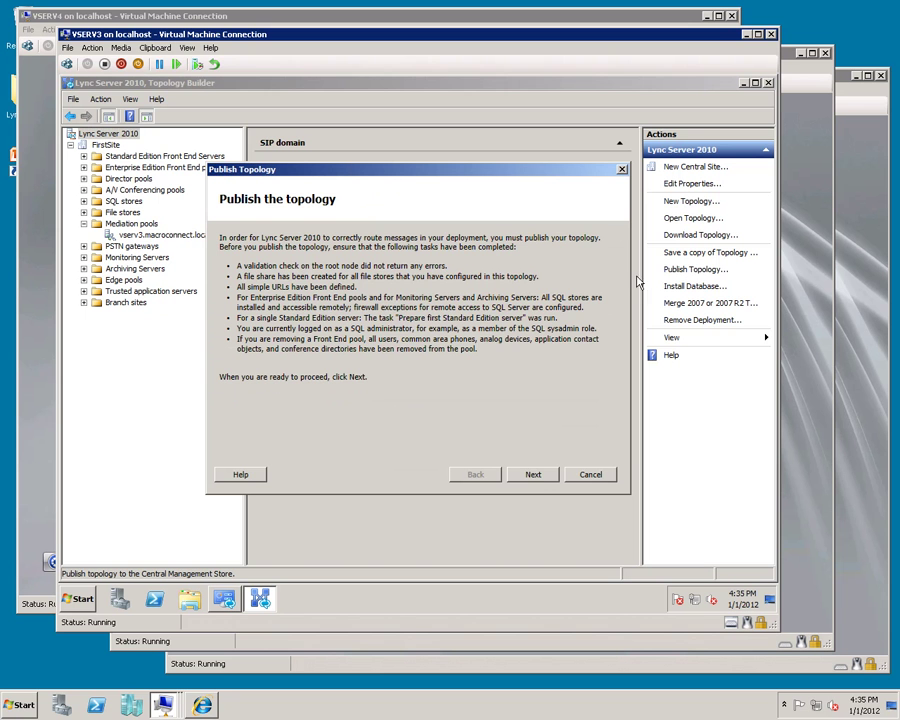
pyautogui.click(536, 476)
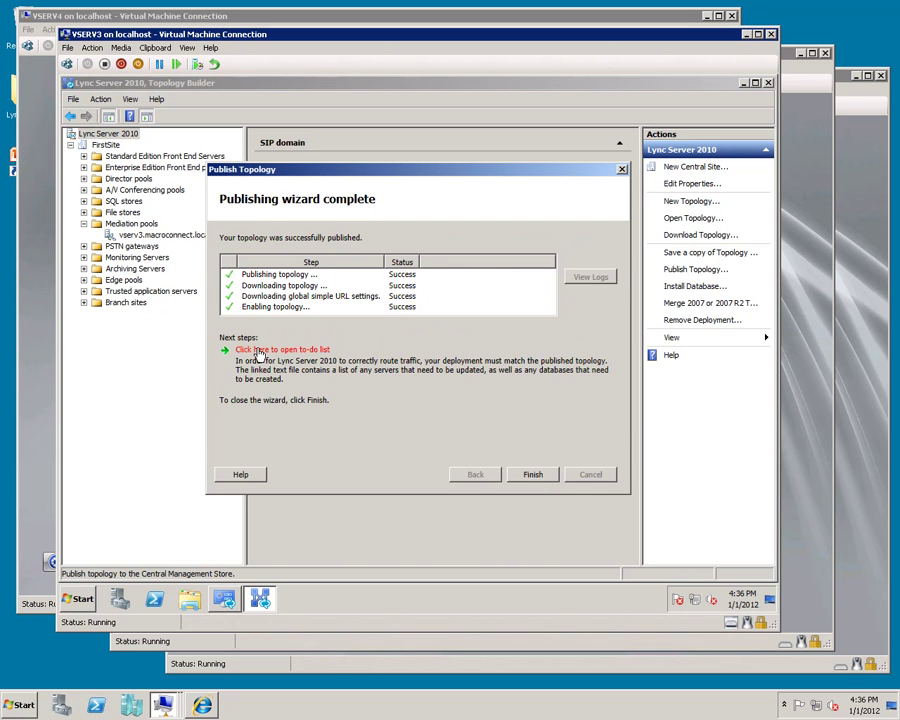
pyautogui.click(258, 351)
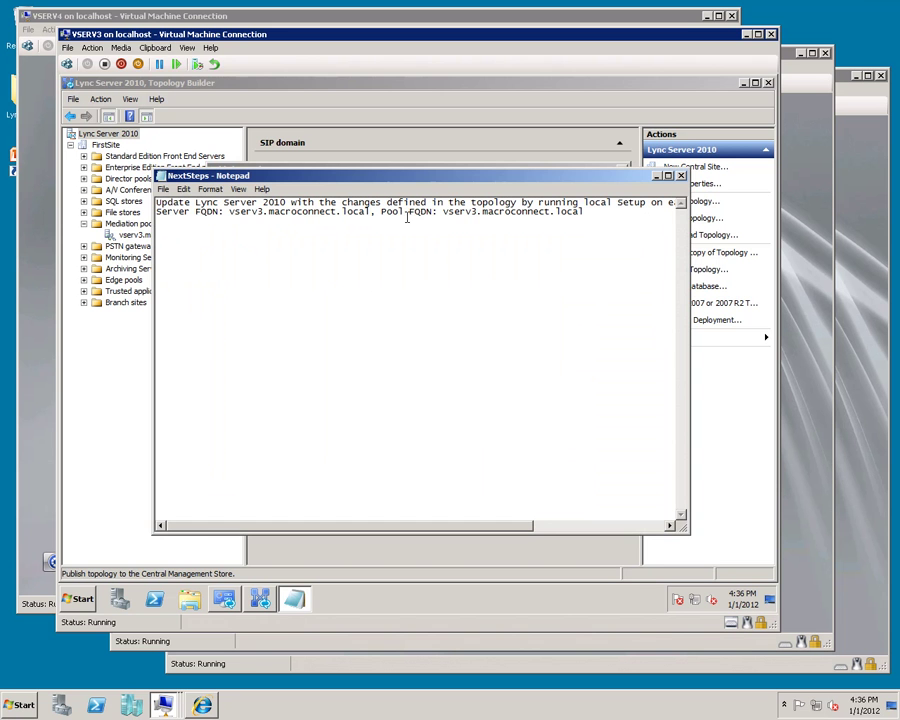
pyautogui.click(681, 177)
pyautogui.click(542, 475)
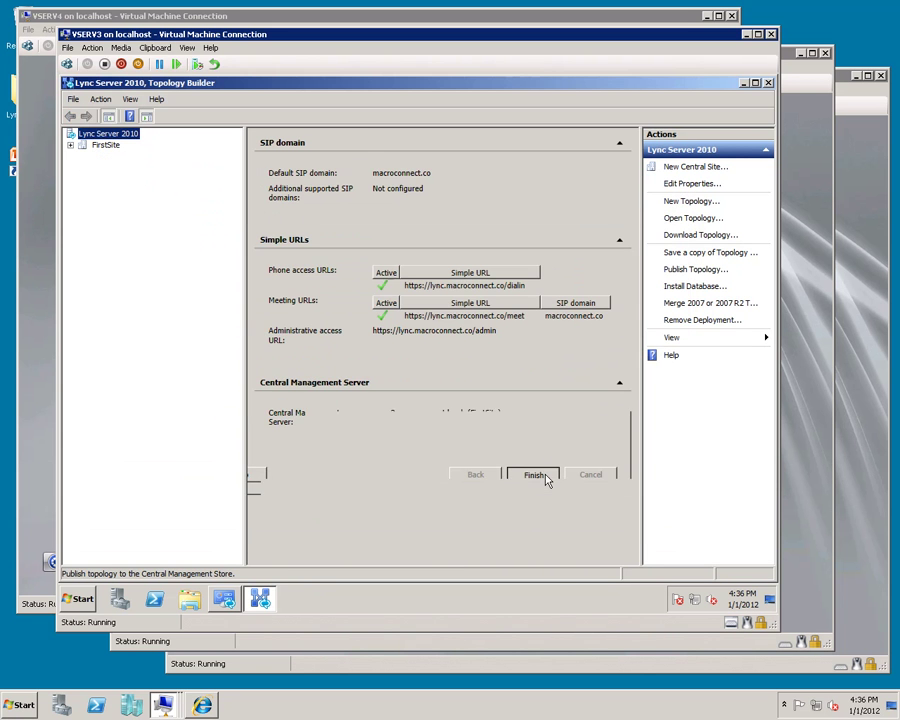
# Close Topology Builder and launch the Lync Server Deployment Wizard.
pyautogui.click(769, 84)
pyautogui.press('super')
pyautogui.write('depl')
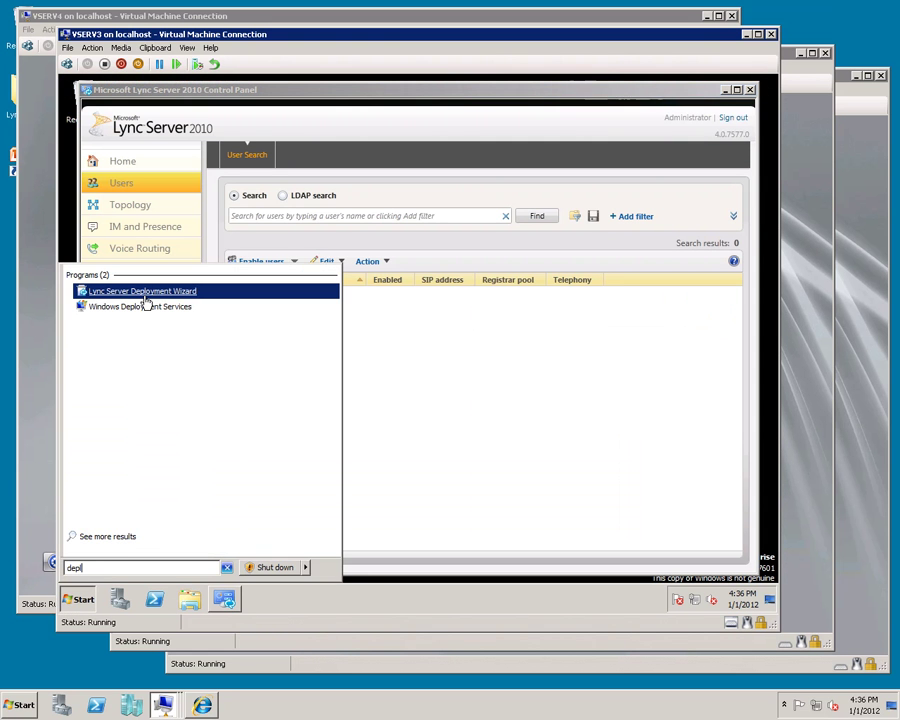
pyautogui.click(146, 293)
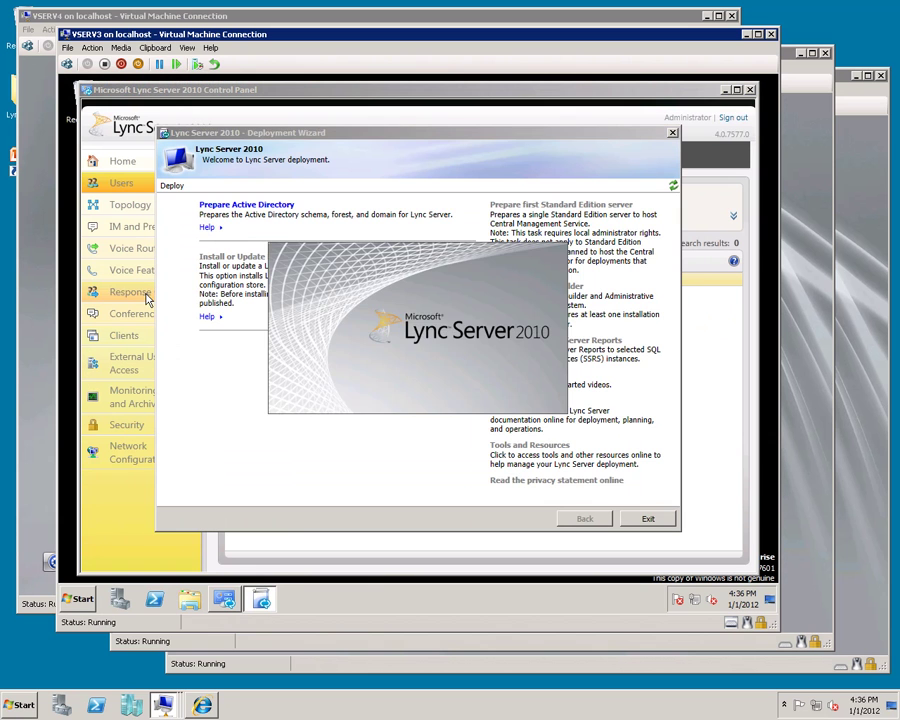
# Install the Lync Server components on this server and exit the Deployment Wizard.
pyautogui.click(245, 222)
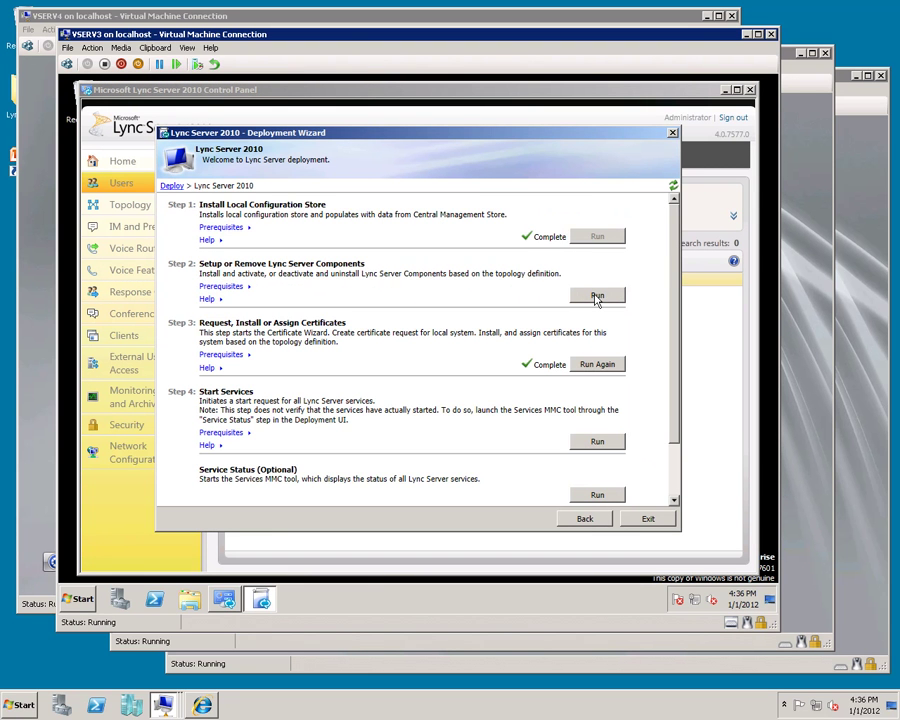
pyautogui.click(596, 296)
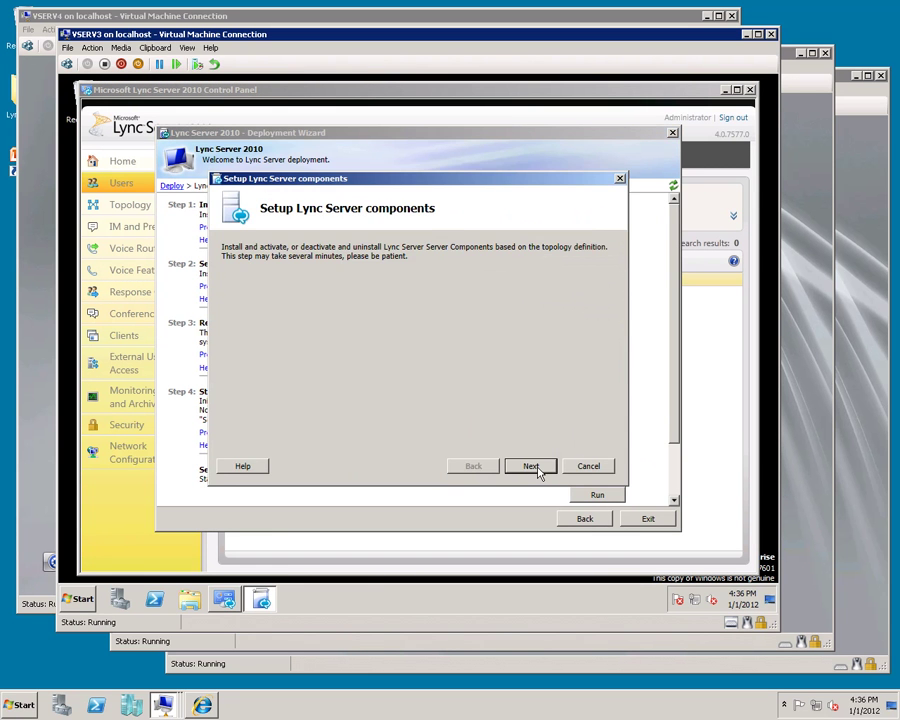
pyautogui.click(537, 470)
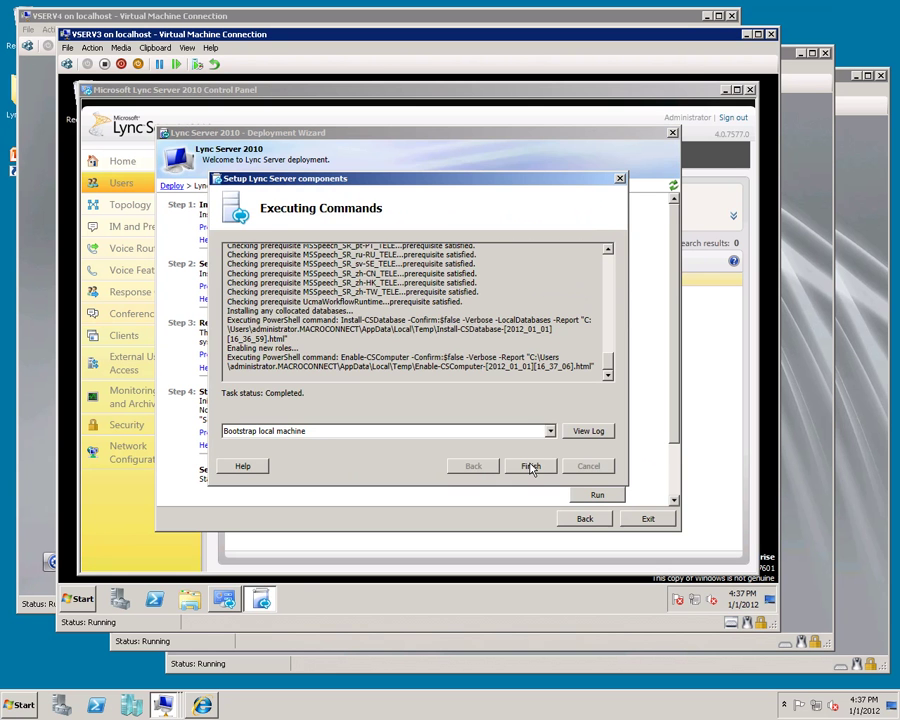
pyautogui.click(531, 467)
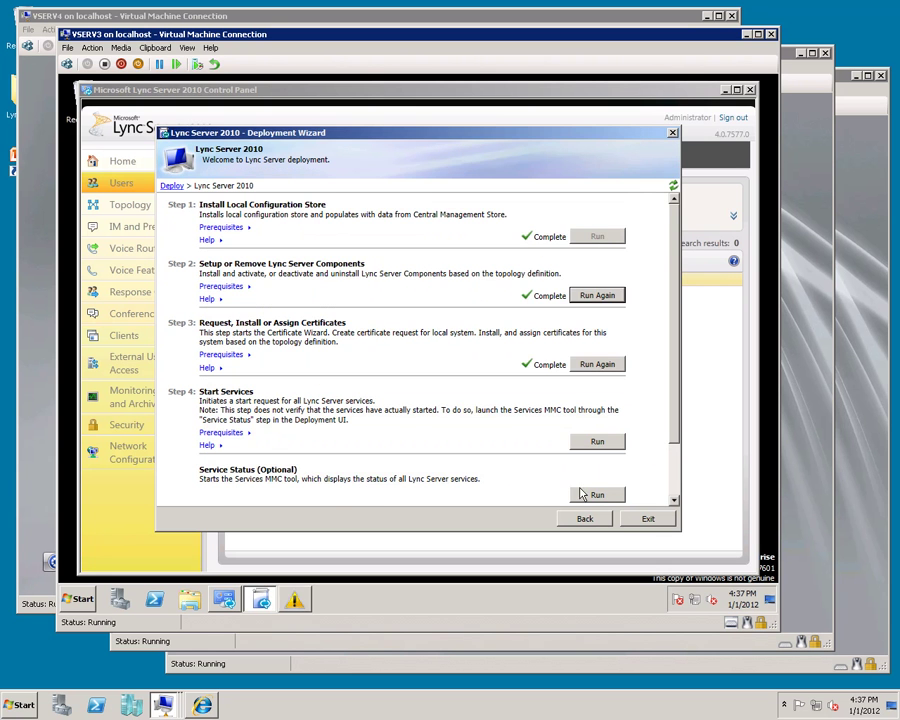
pyautogui.click(649, 519)
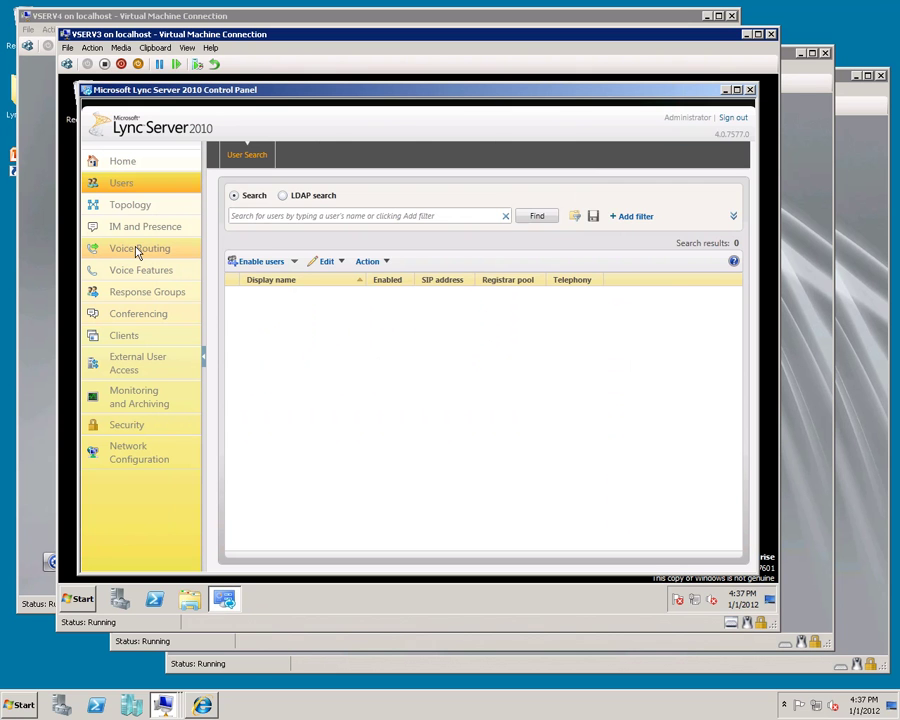
# Give the Global dial plan region US and delete its Prefix All normalization rule.
pyautogui.click(137, 253)
pyautogui.click(276, 294)
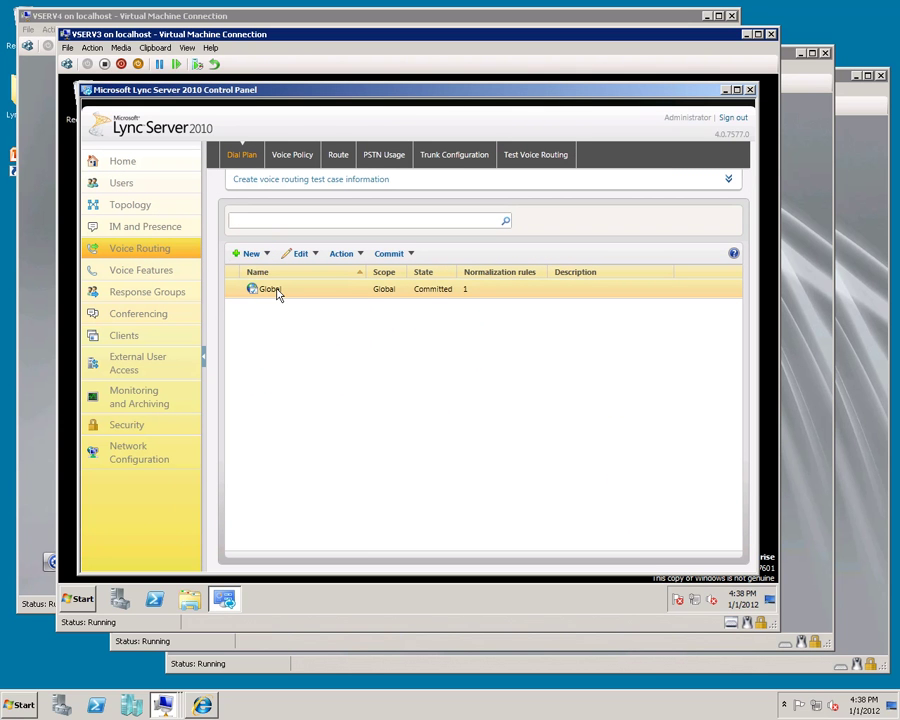
pyautogui.doubleClick(278, 291)
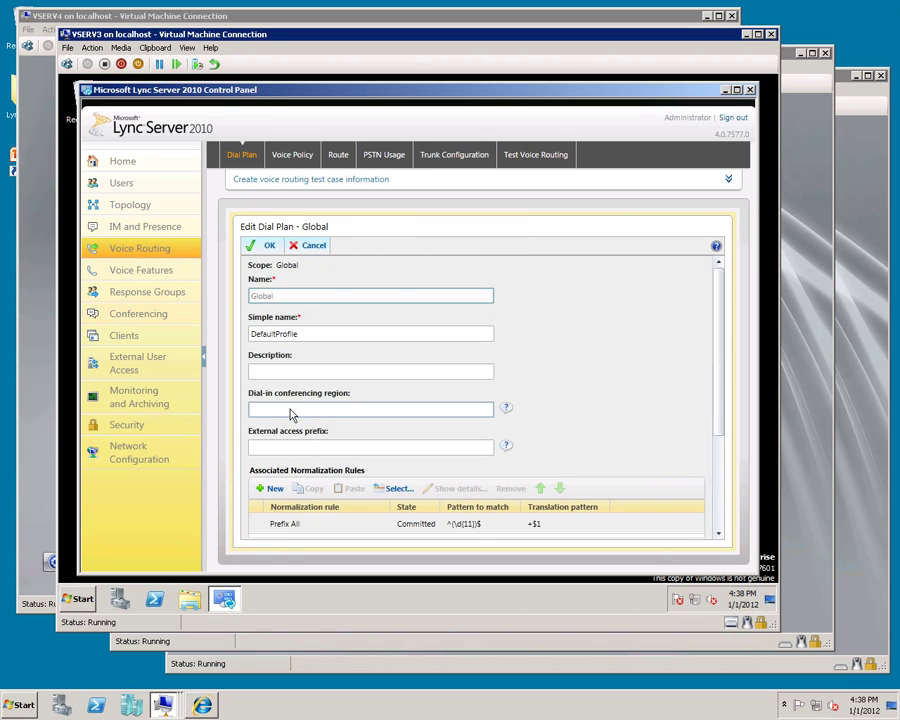
pyautogui.click(291, 409)
pyautogui.write('US')
pyautogui.scroll(-1, 318, 502)
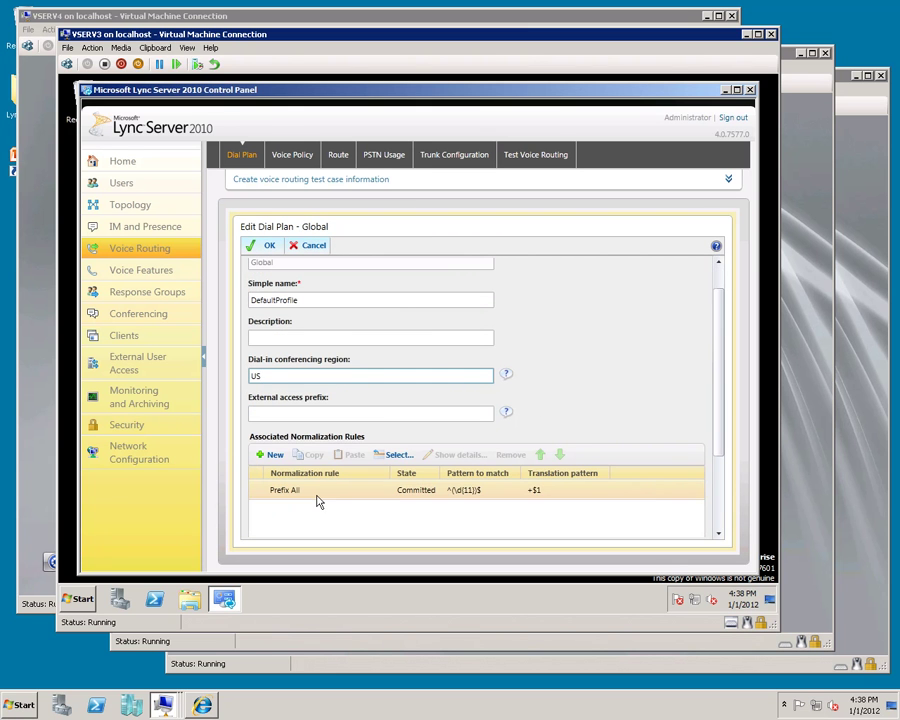
pyautogui.click(318, 495)
pyautogui.press('Delete')
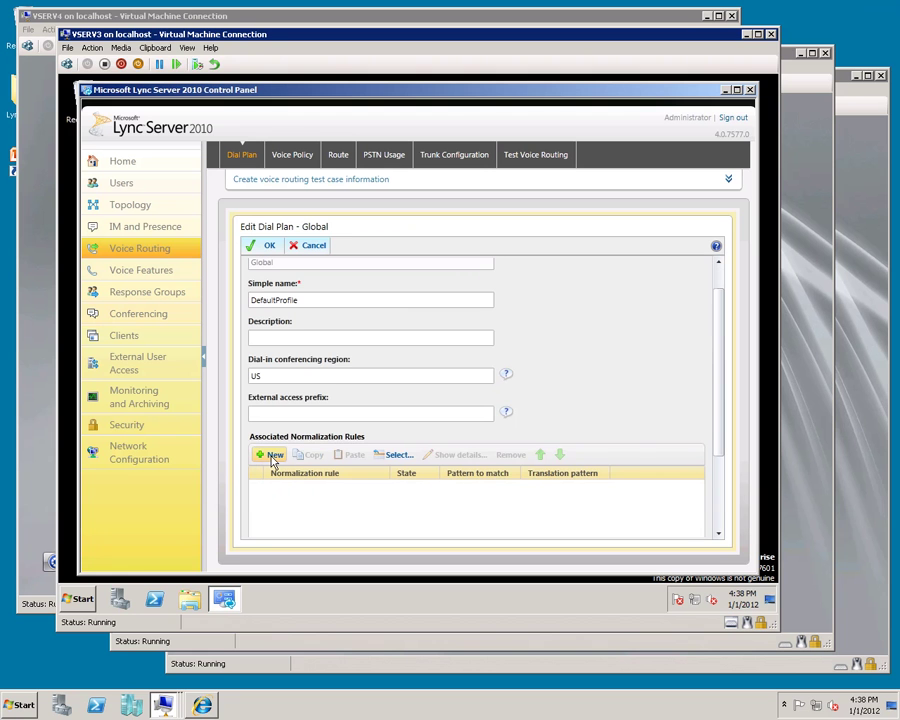
pyautogui.click(272, 458)
pyautogui.write('Nomalization (DirectToAutoAttendant)')
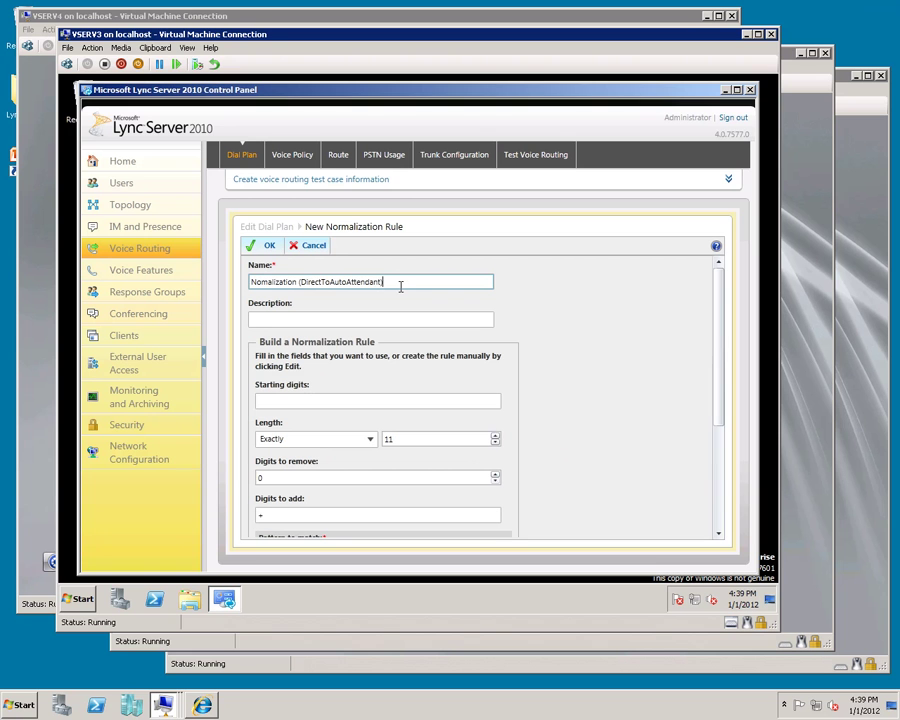
pyautogui.press('BackSpace')
pyautogui.scroll(-1, 532, 348)
pyautogui.scroll(-1, 407, 485)
pyautogui.scroll(-1, 312, 455)
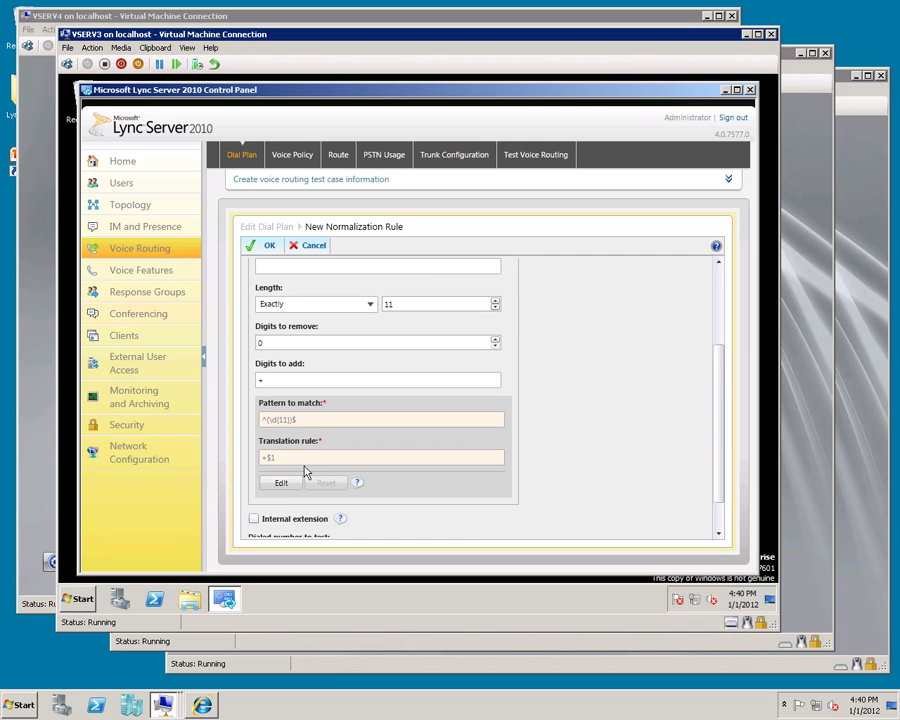
pyautogui.click(281, 484)
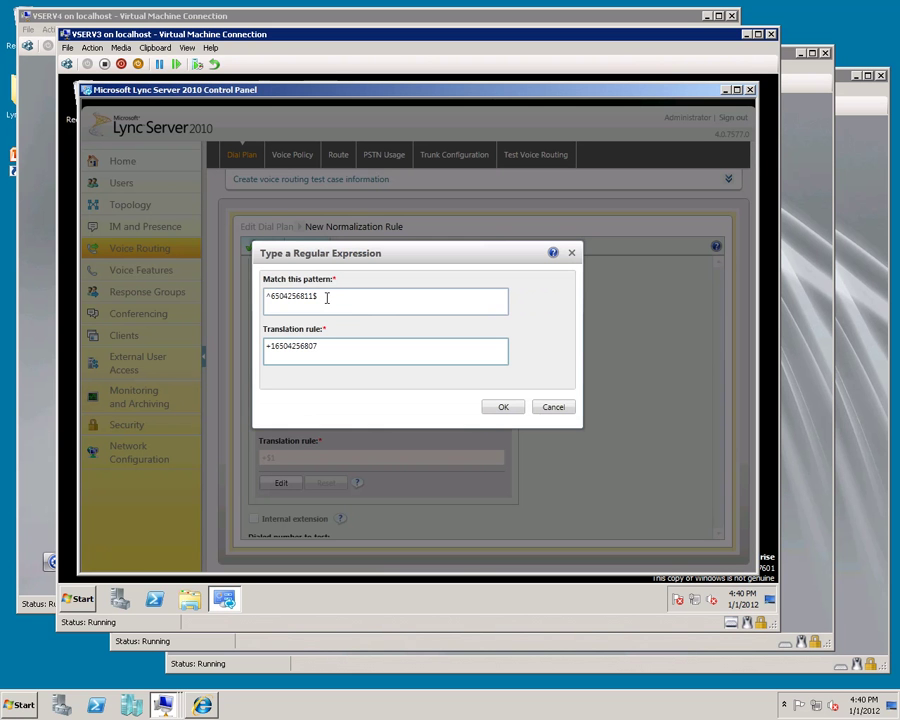
pyautogui.click(268, 348)
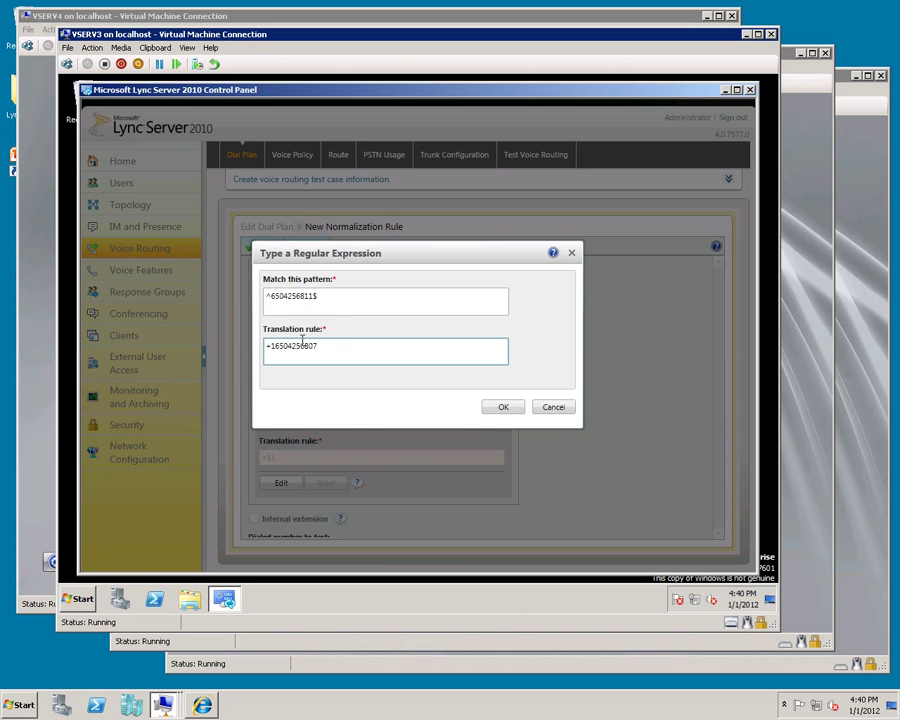
pyautogui.click(504, 410)
# Save the auto-attendant rule and add a PrefixAll rule translating to +1$1$2$3.
pyautogui.click(266, 247)
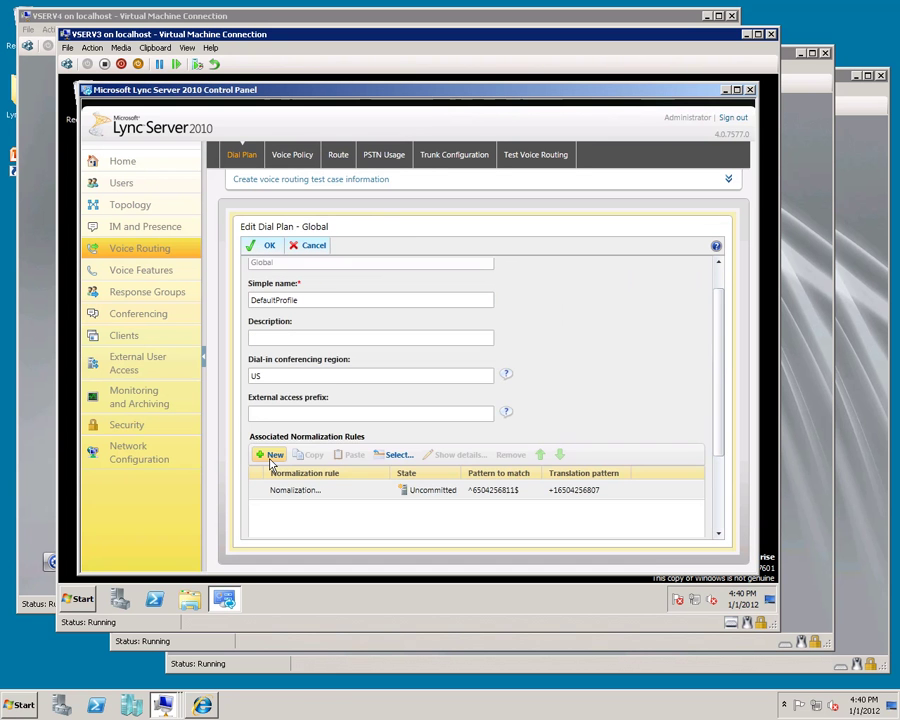
pyautogui.click(270, 457)
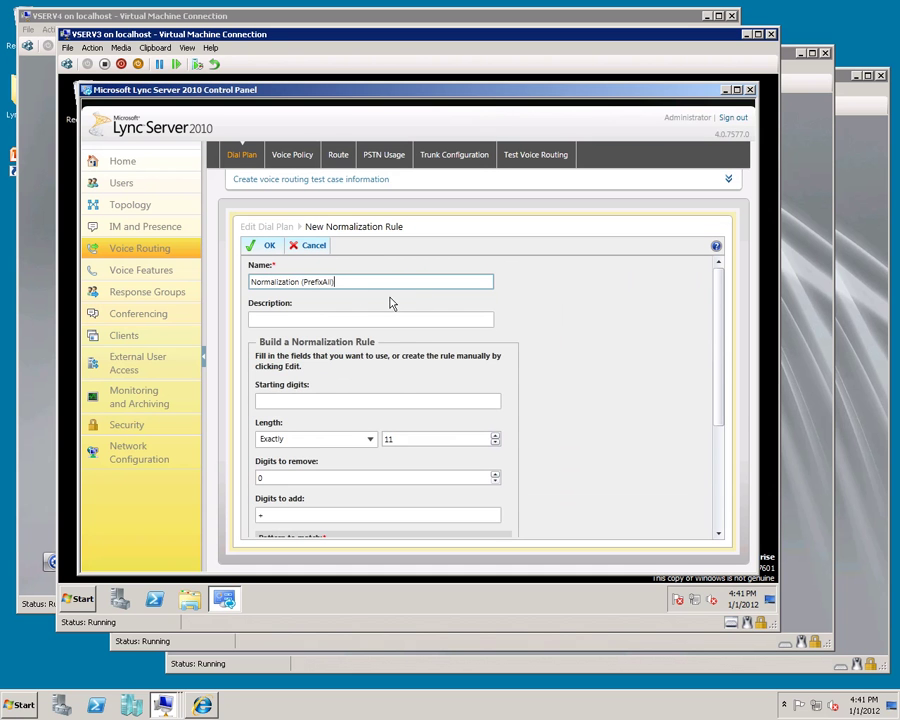
pyautogui.scroll(-1, 390, 300)
pyautogui.scroll(-3, 390, 300)
pyautogui.scroll(-1, 388, 350)
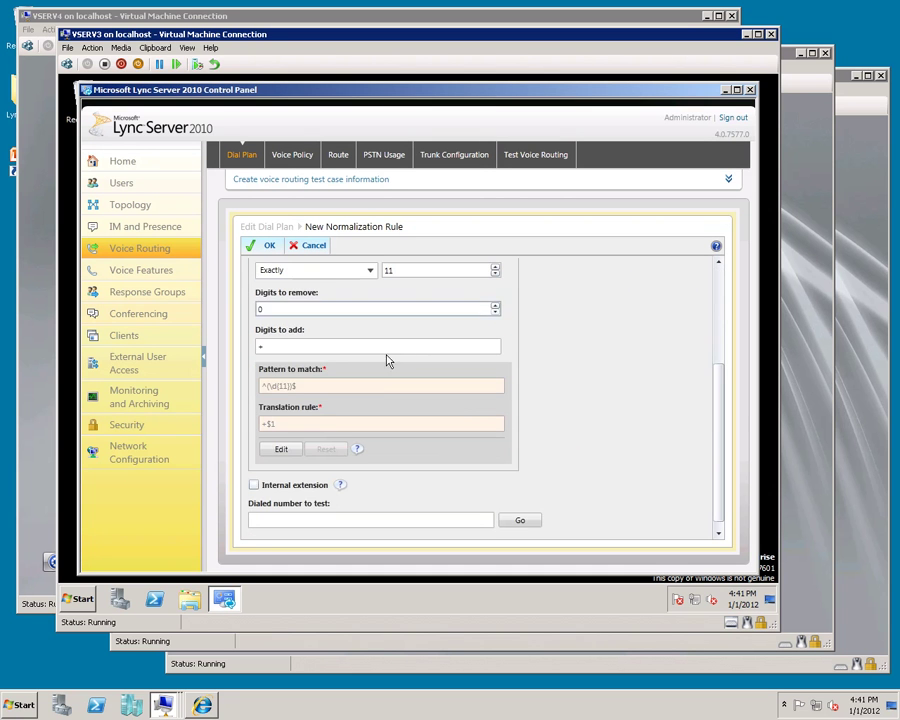
pyautogui.click(281, 449)
pyautogui.write('+1$1$2$3')
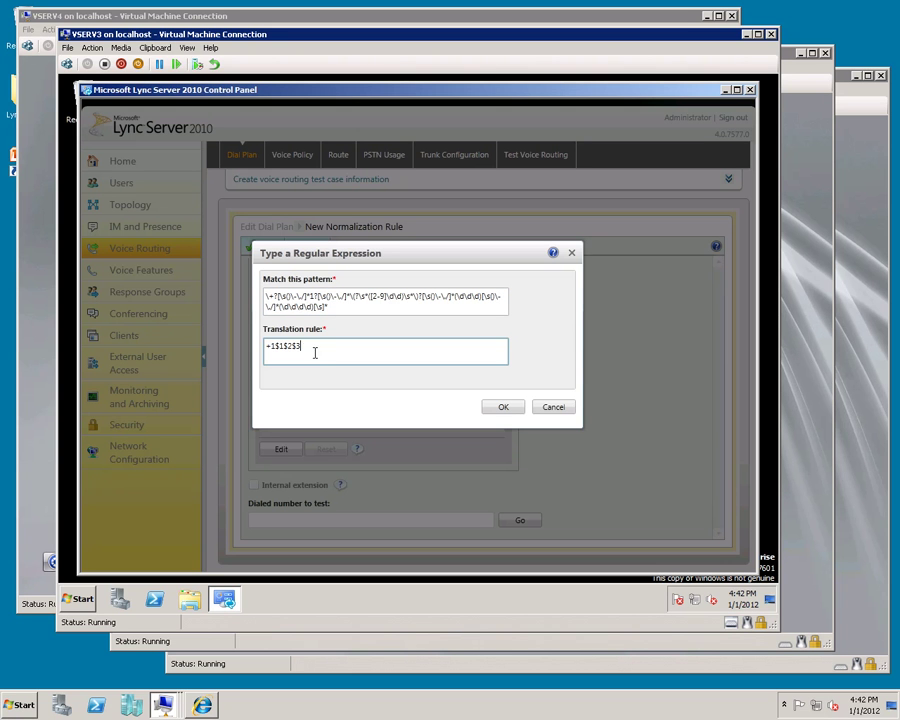
pyautogui.click(501, 408)
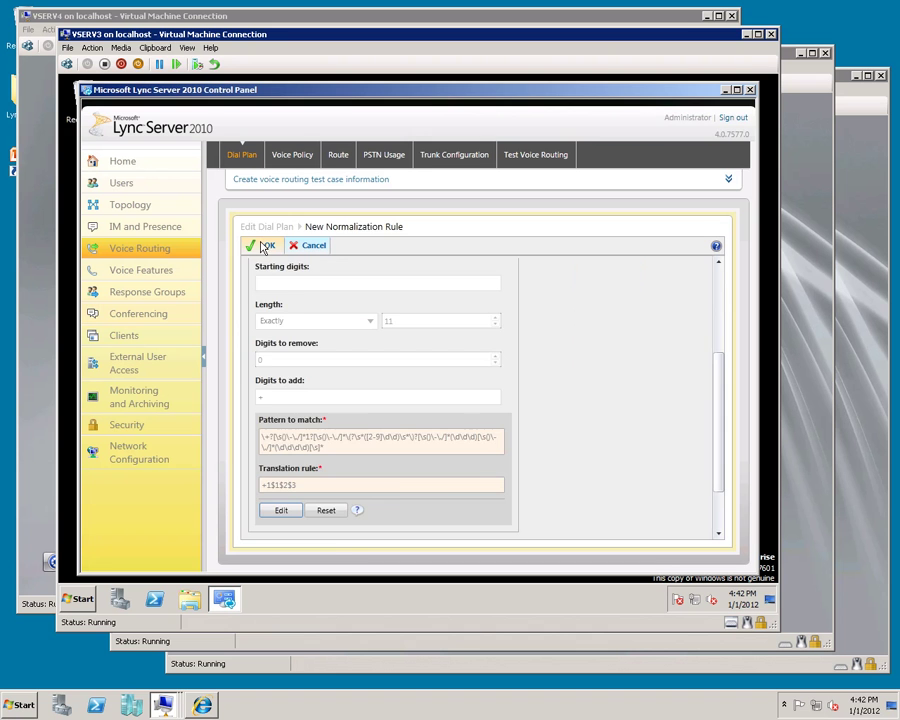
pyautogui.click(264, 246)
pyautogui.click(270, 456)
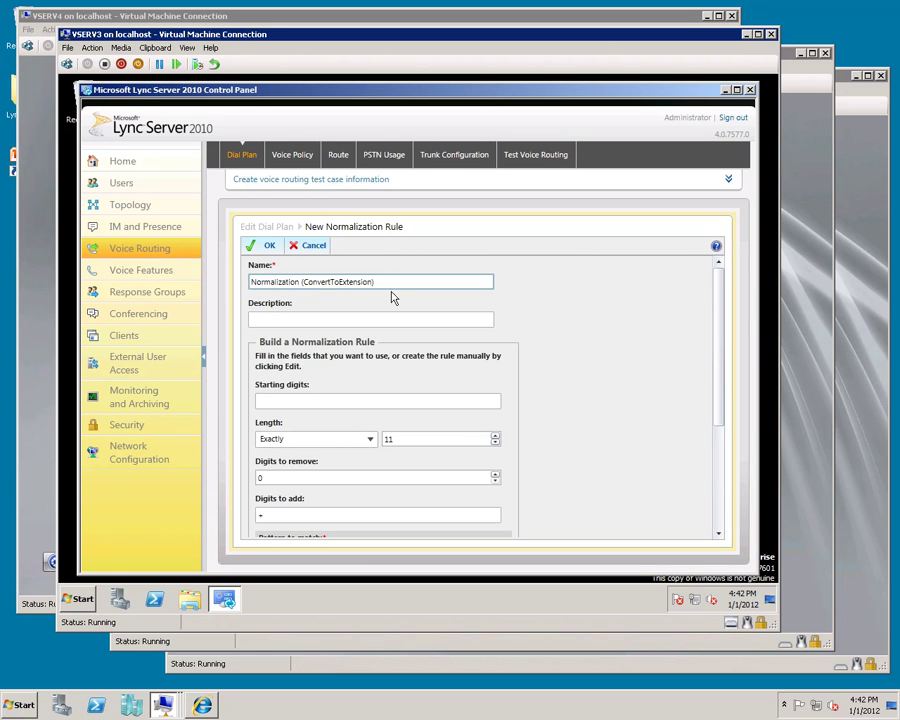
pyautogui.click(331, 281)
pyautogui.scroll(-1, 522, 298)
pyautogui.scroll(-2, 522, 308)
pyautogui.scroll(-1, 450, 400)
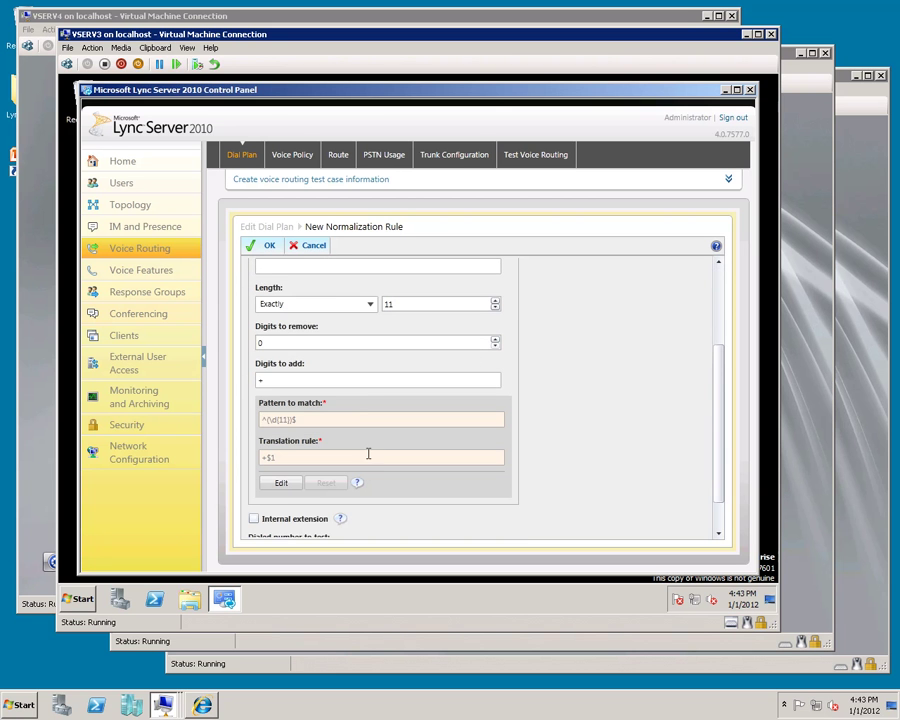
pyautogui.click(284, 484)
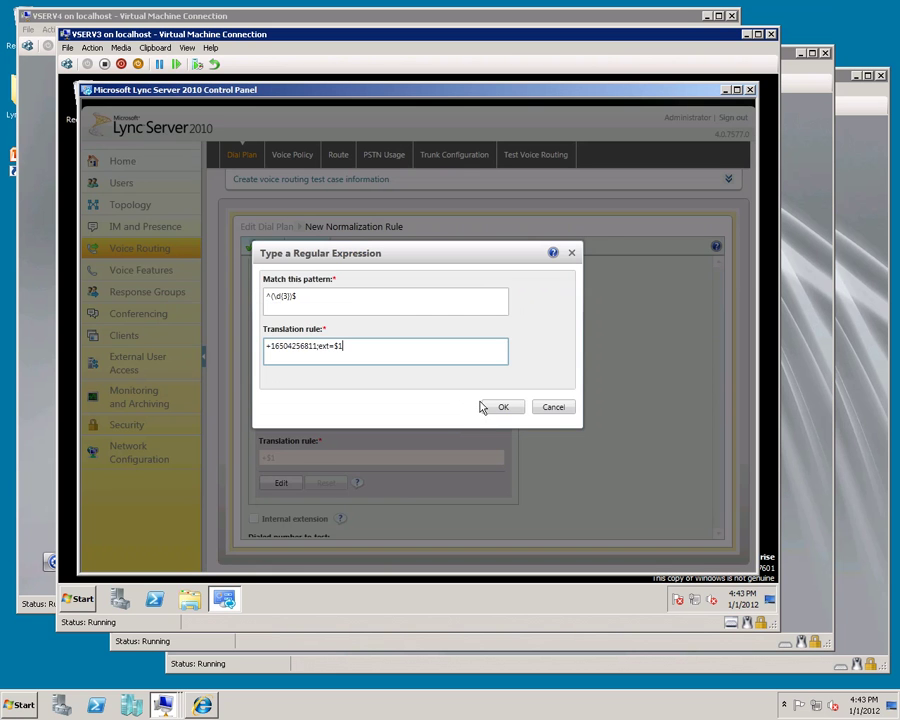